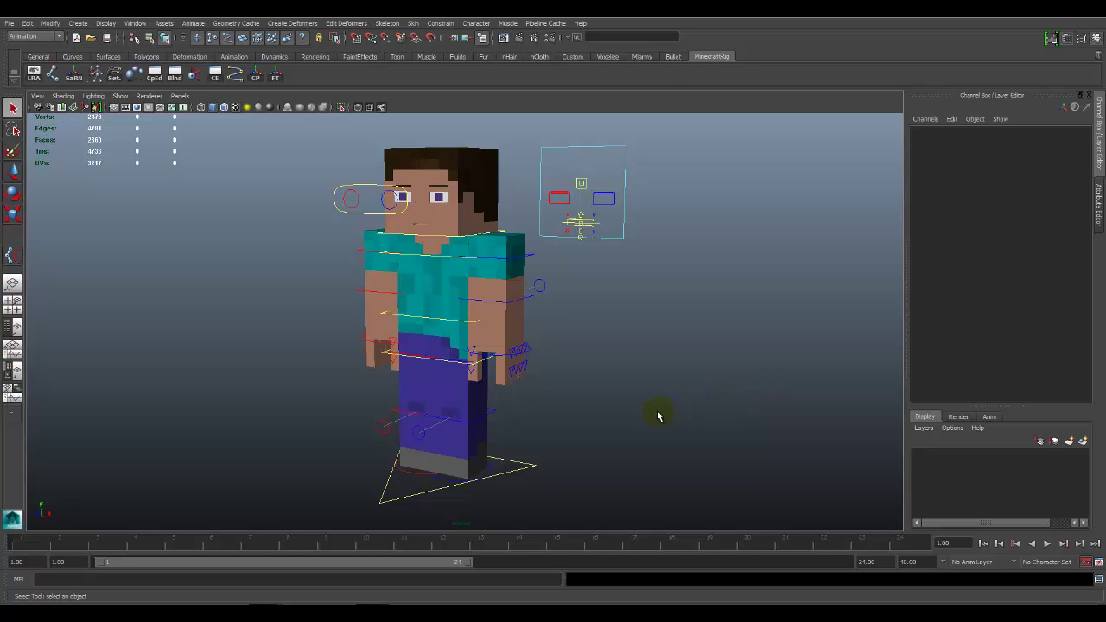
# Orbit and zoom around the Steve rig, clicking several of its controls to inspect them
pyautogui.moveTo(533, 376)
pyautogui.keyDown('alt'); pyautogui.mouseDown()
pyautogui.moveTo(500, 363)
pyautogui.moveTo(527, 376)
pyautogui.mouseUp(); pyautogui.keyUp('alt')
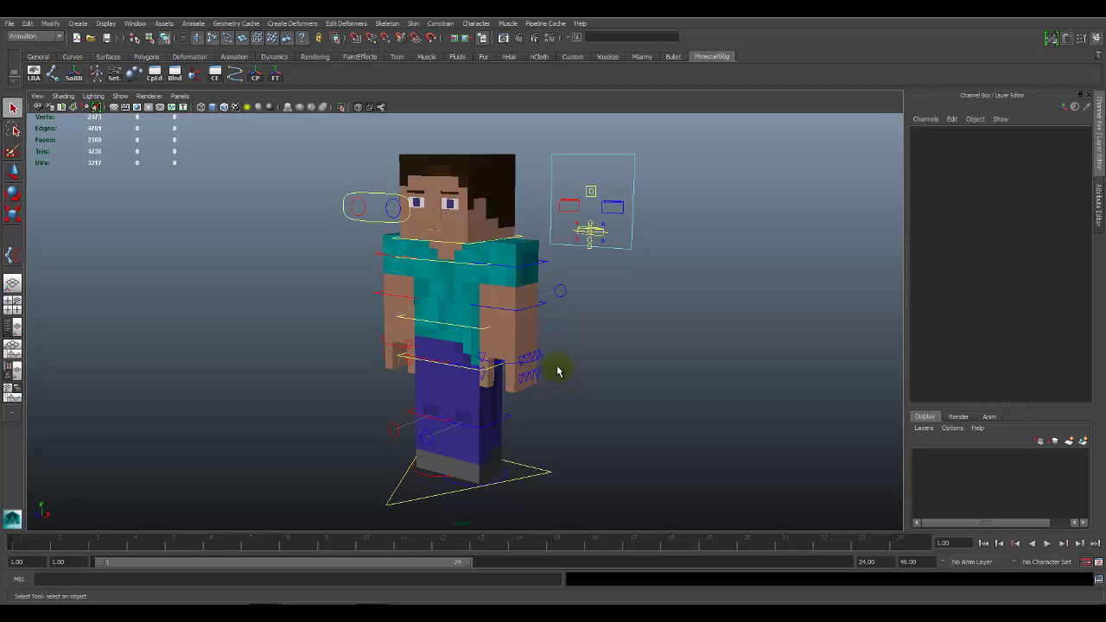
pyautogui.moveTo(522, 393)
pyautogui.keyDown('alt'); pyautogui.mouseDown()
pyautogui.moveTo(578, 378)
pyautogui.moveTo(494, 395)
pyautogui.mouseUp(); pyautogui.keyUp('alt')
pyautogui.keyDown('alt'); pyautogui.moveTo(493, 394); pyautogui.dragTo(511, 386, button='middle'); pyautogui.keyUp('alt')
pyautogui.moveTo(511, 386)
pyautogui.keyDown('alt'); pyautogui.mouseDown()
pyautogui.moveTo(573, 389)
pyautogui.moveTo(537, 372)
pyautogui.moveTo(560, 376)
pyautogui.moveTo(552, 381)
pyautogui.mouseUp(); pyautogui.keyUp('alt')
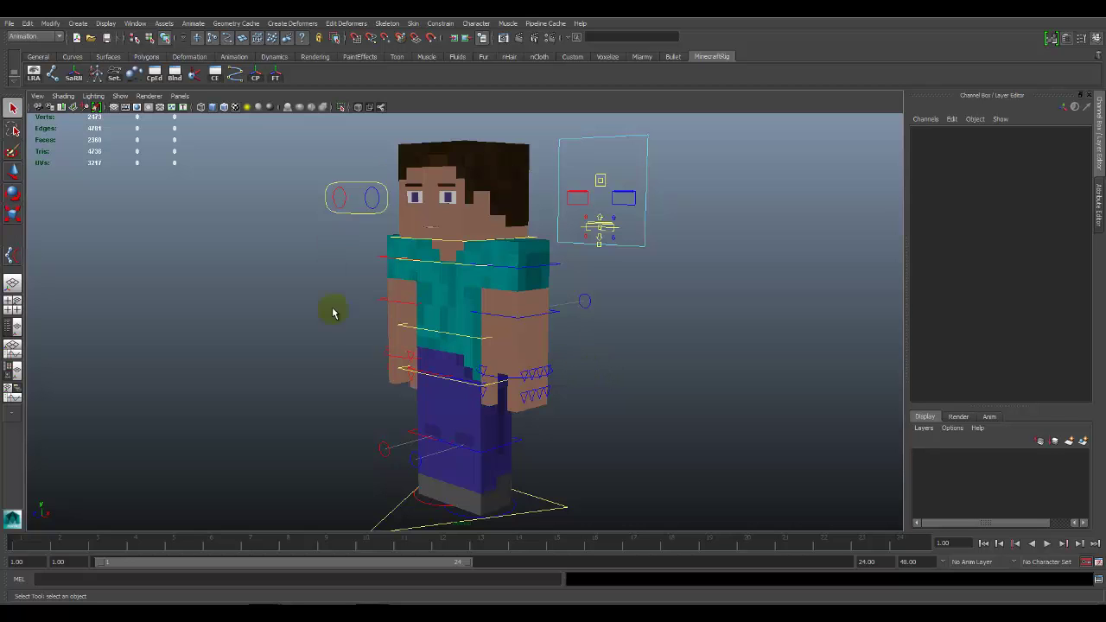
pyautogui.moveTo(689, 362)
pyautogui.keyDown('alt'); pyautogui.mouseDown()
pyautogui.moveTo(607, 369)
pyautogui.moveTo(622, 370)
pyautogui.moveTo(628, 348)
pyautogui.moveTo(614, 354)
pyautogui.mouseUp(); pyautogui.keyUp('alt')
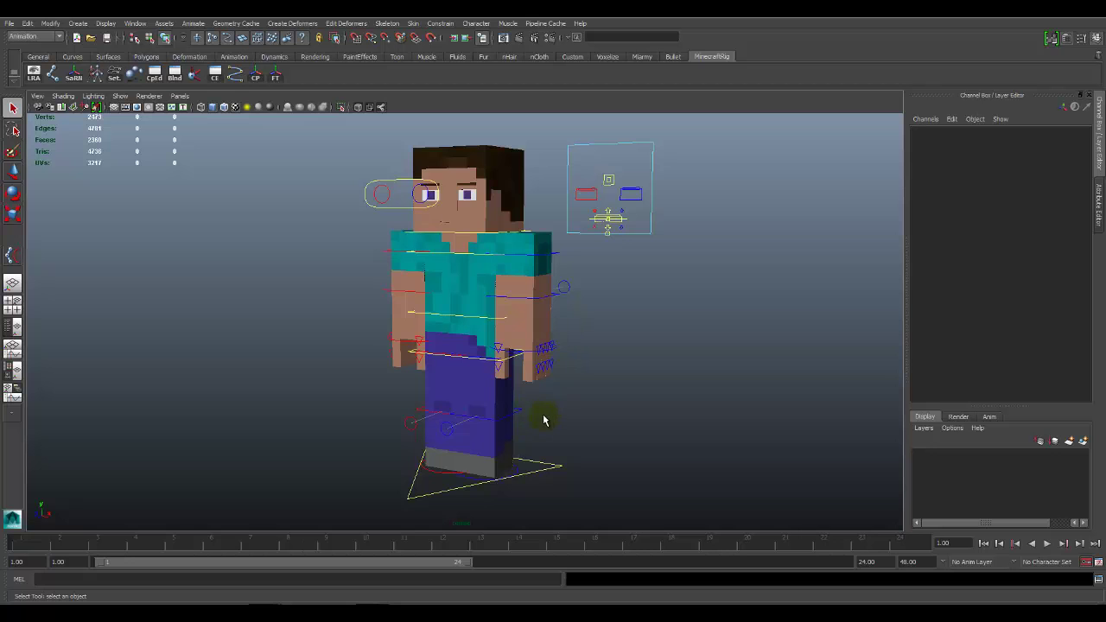
pyautogui.keyDown('alt'); pyautogui.moveTo(545, 425); pyautogui.dragTo(533, 280); pyautogui.keyUp('alt')
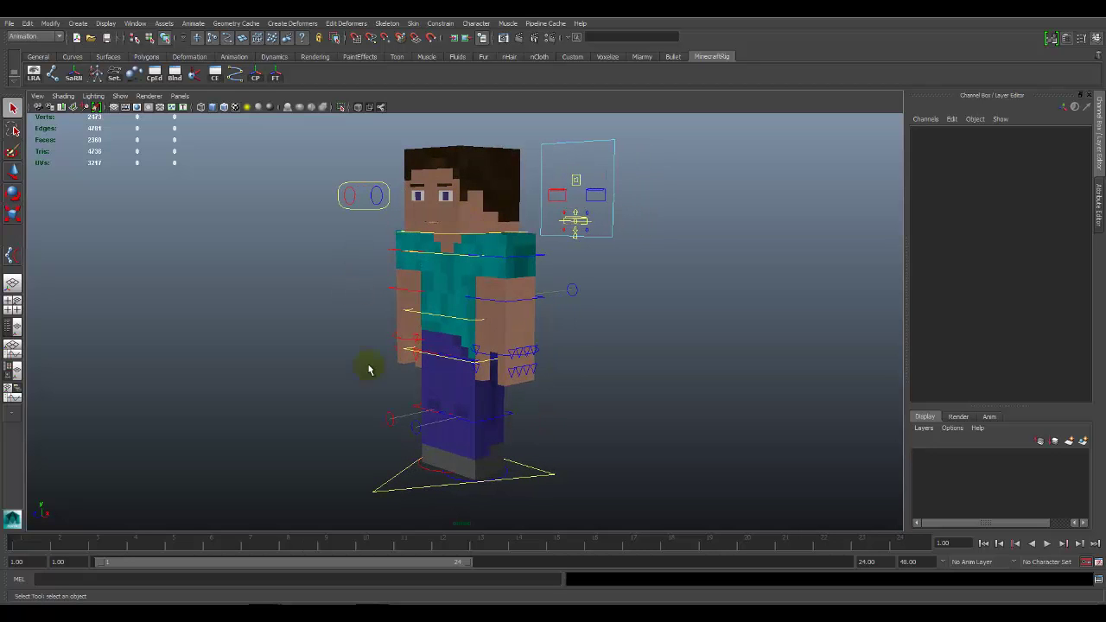
pyautogui.moveTo(507, 439)
pyautogui.keyDown('alt'); pyautogui.mouseDown()
pyautogui.moveTo(525, 434)
pyautogui.moveTo(501, 375)
pyautogui.mouseUp(); pyautogui.keyUp('alt')
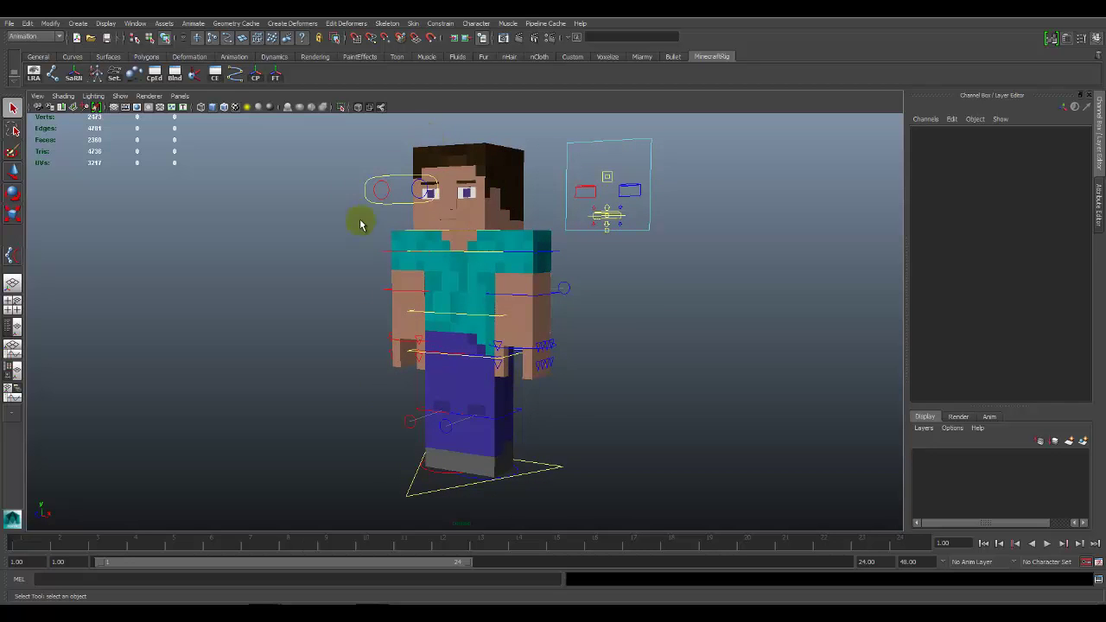
pyautogui.keyDown('alt'); pyautogui.moveTo(361, 225); pyautogui.dragTo(400, 316, button='middle'); pyautogui.keyUp('alt')
pyautogui.scroll(3, 400, 317)
pyautogui.moveTo(563, 247)
pyautogui.keyDown('alt'); pyautogui.mouseDown()
pyautogui.moveTo(487, 338)
pyautogui.moveTo(573, 254)
pyautogui.moveTo(613, 338)
pyautogui.moveTo(701, 368)
pyautogui.moveTo(756, 339)
pyautogui.moveTo(531, 345)
pyautogui.moveTo(498, 338)
pyautogui.moveTo(493, 302)
pyautogui.moveTo(476, 311)
pyautogui.mouseUp(); pyautogui.keyUp('alt')
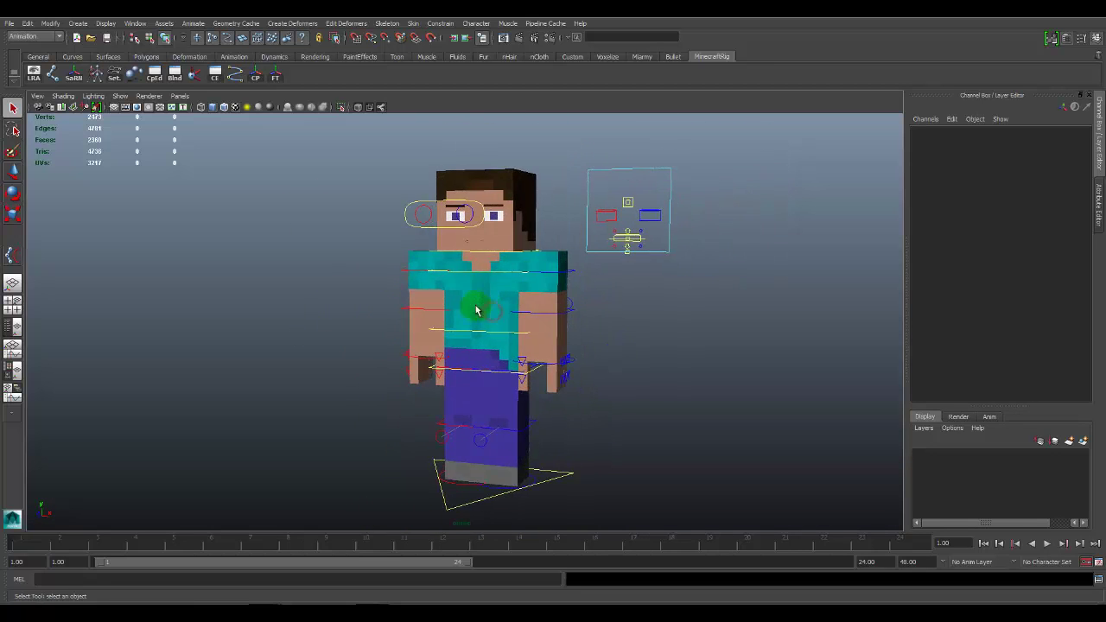
pyautogui.moveTo(566, 357)
pyautogui.keyDown('alt'); pyautogui.mouseDown()
pyautogui.moveTo(553, 358)
pyautogui.moveTo(596, 363)
pyautogui.moveTo(588, 358)
pyautogui.mouseUp(); pyautogui.keyUp('alt')
pyautogui.click(459, 282)
pyautogui.click(501, 306)
pyautogui.click(438, 267)
pyautogui.click(457, 346)
pyautogui.click(493, 432)
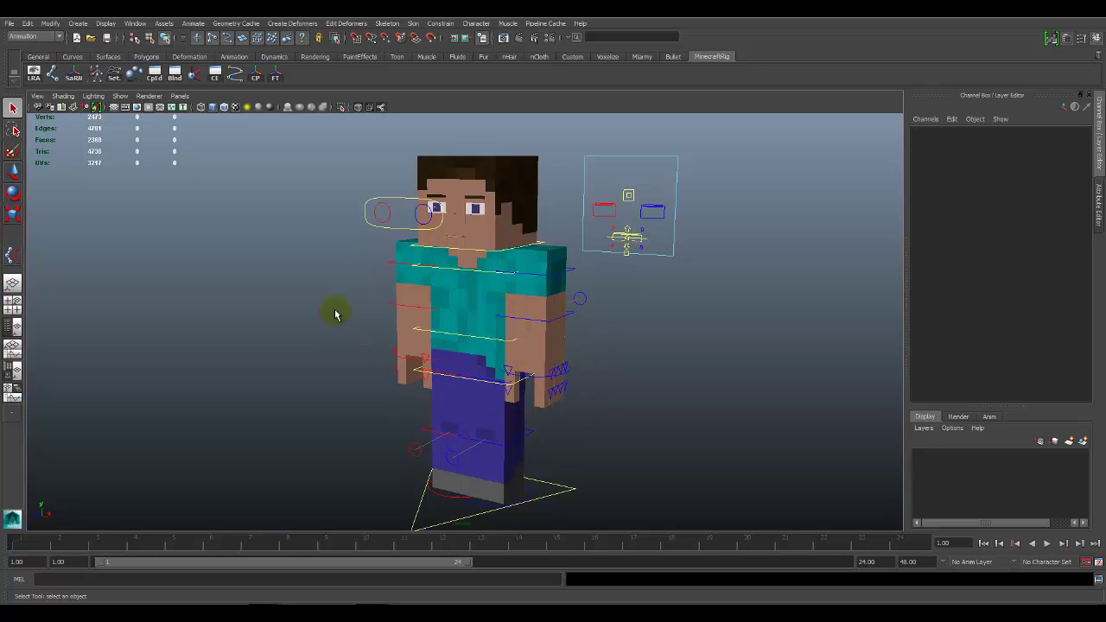
# Zoom in on Steve's face, then back out and recentre the whole character
pyautogui.moveTo(589, 407)
pyautogui.keyDown('alt'); pyautogui.mouseDown()
pyautogui.moveTo(709, 390)
pyautogui.moveTo(578, 400)
pyautogui.moveTo(473, 368)
pyautogui.moveTo(674, 390)
pyautogui.moveTo(388, 361)
pyautogui.moveTo(460, 371)
pyautogui.moveTo(474, 313)
pyautogui.moveTo(510, 320)
pyautogui.mouseUp(); pyautogui.keyUp('alt')
pyautogui.keyDown('alt'); pyautogui.moveTo(511, 320); pyautogui.dragTo(530, 334, button='right'); pyautogui.keyUp('alt')
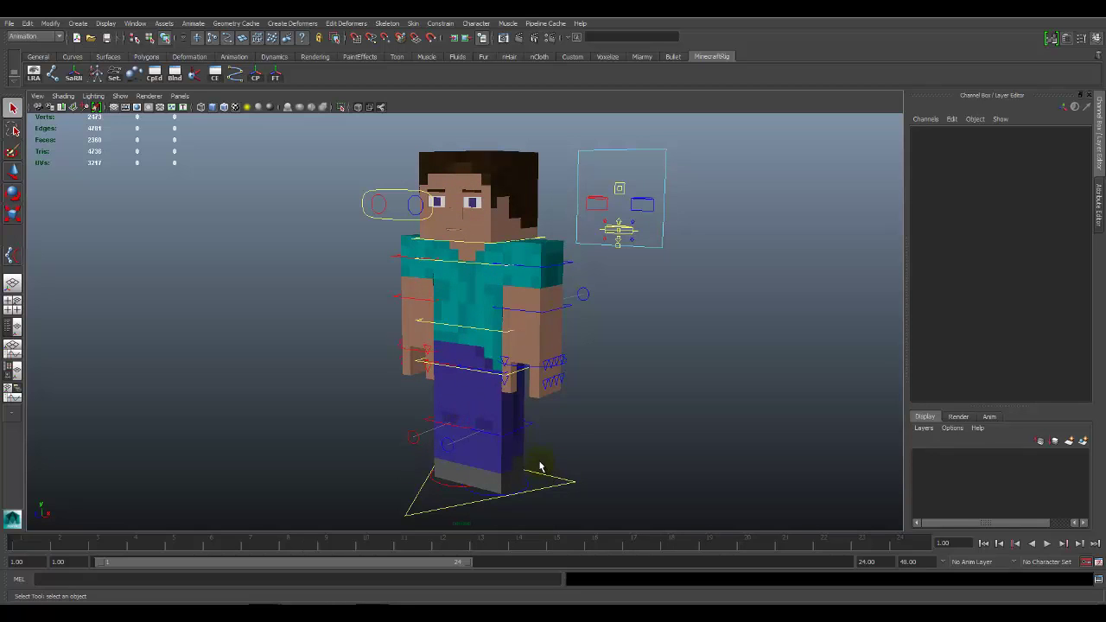
pyautogui.moveTo(329, 358)
pyautogui.keyDown('alt'); pyautogui.mouseDown()
pyautogui.moveTo(585, 469)
pyautogui.moveTo(388, 440)
pyautogui.moveTo(518, 395)
pyautogui.moveTo(484, 398)
pyautogui.moveTo(582, 420)
pyautogui.mouseUp(); pyautogui.keyUp('alt')
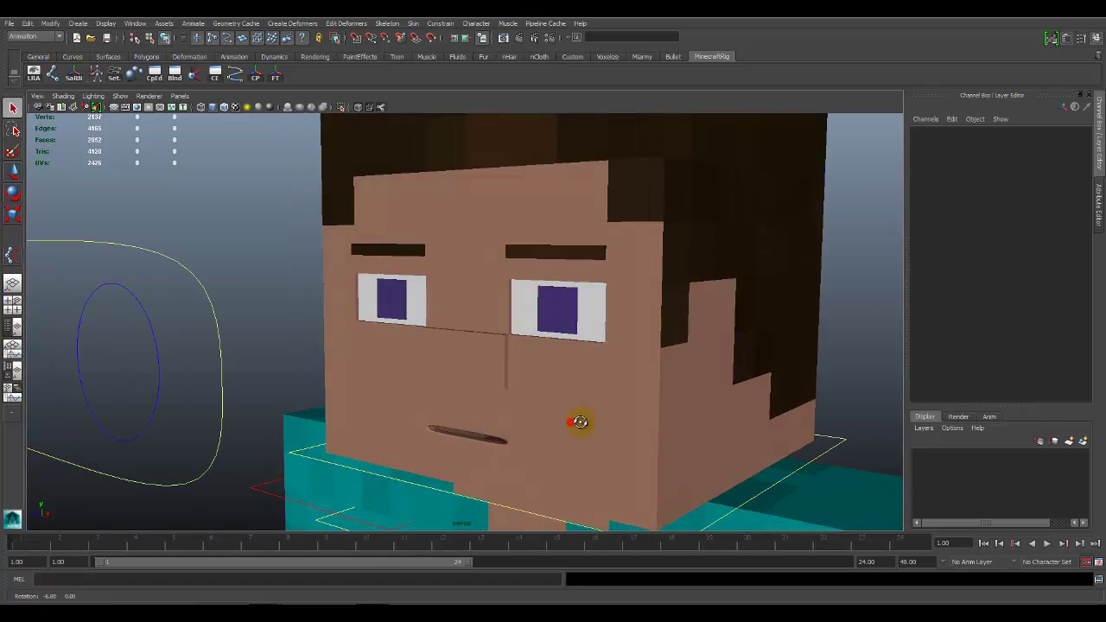
pyautogui.moveTo(596, 393)
pyautogui.keyDown('alt'); pyautogui.mouseDown(button='right')
pyautogui.moveTo(427, 375)
pyautogui.moveTo(602, 439)
pyautogui.moveTo(625, 363)
pyautogui.moveTo(536, 361)
pyautogui.mouseUp(button='right'); pyautogui.keyUp('alt')
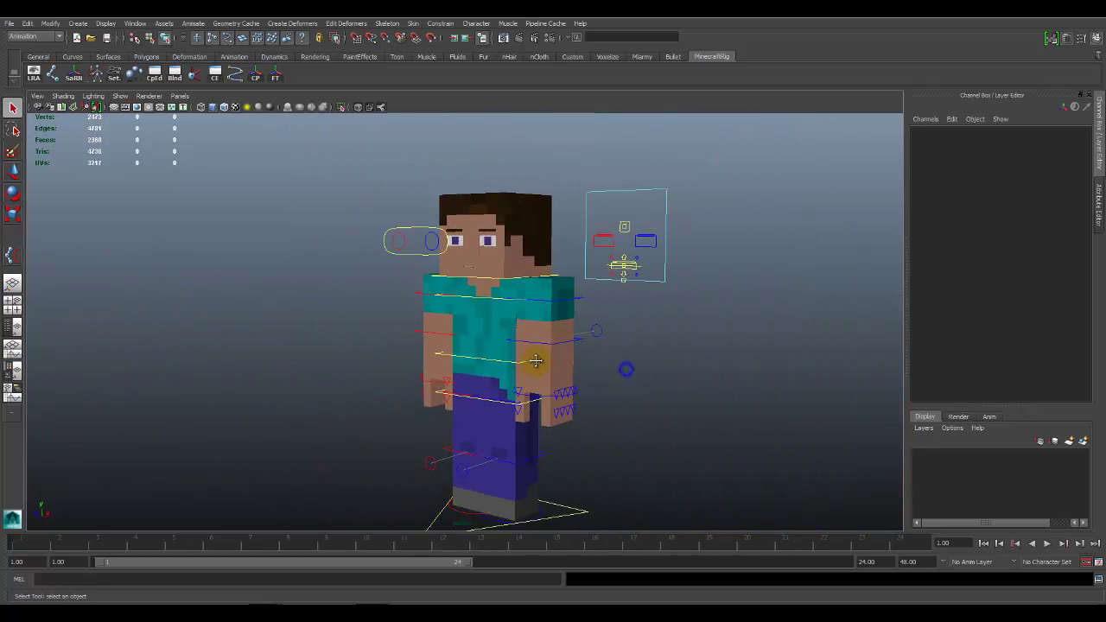
pyautogui.keyDown('alt'); pyautogui.moveTo(536, 361); pyautogui.dragTo(540, 339, button='middle'); pyautogui.keyUp('alt')
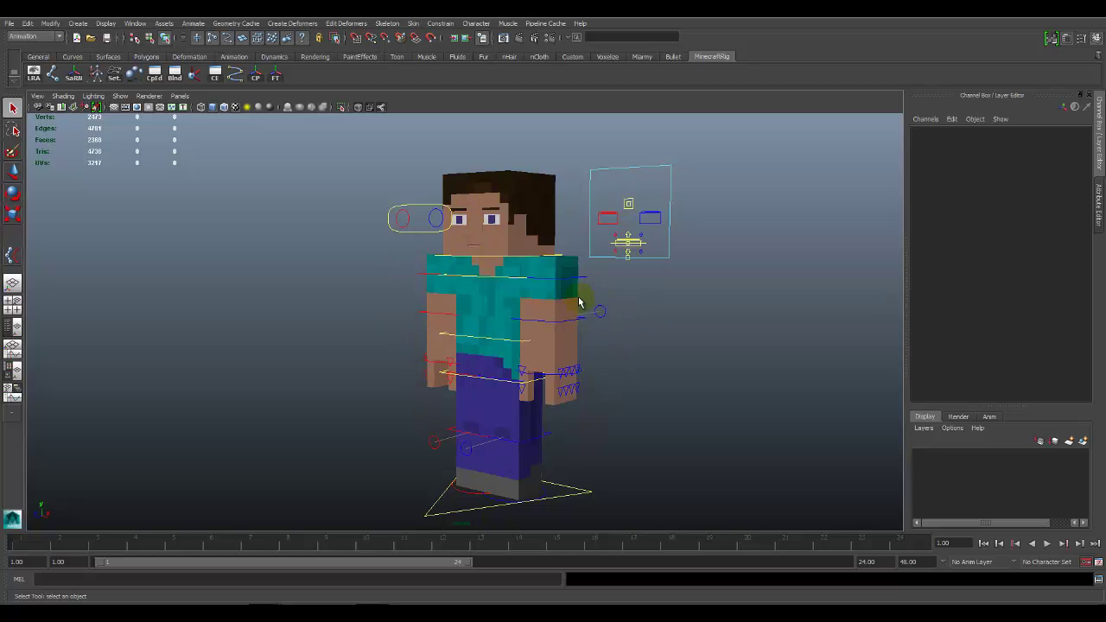
pyautogui.moveTo(587, 396)
pyautogui.keyDown('alt'); pyautogui.mouseDown()
pyautogui.moveTo(619, 418)
pyautogui.moveTo(582, 400)
pyautogui.moveTo(582, 388)
pyautogui.moveTo(582, 407)
pyautogui.moveTo(591, 387)
pyautogui.mouseUp(); pyautogui.keyUp('alt')
pyautogui.keyDown('alt'); pyautogui.moveTo(591, 387); pyautogui.dragTo(591, 381, button='middle'); pyautogui.keyUp('alt')
pyautogui.keyDown('alt'); pyautogui.moveTo(585, 435); pyautogui.dragTo(578, 449); pyautogui.keyUp('alt')
# Tilt the whole rig with the global control, then reset its rotation to zero
pyautogui.click(568, 478)
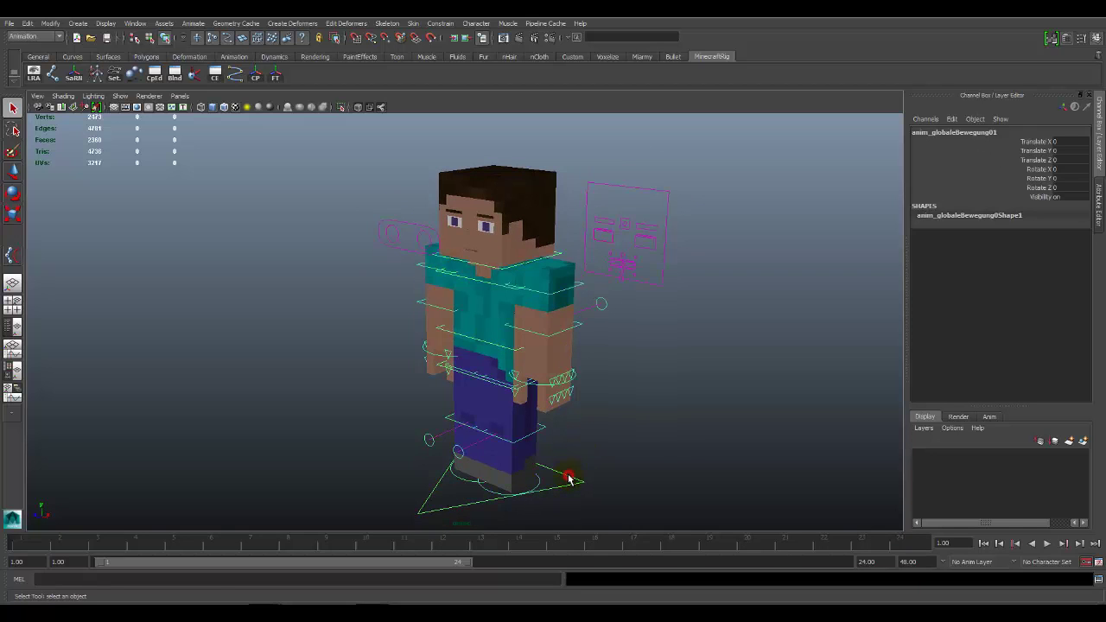
pyautogui.press('w')
pyautogui.moveTo(496, 474); pyautogui.dragTo(576, 425)
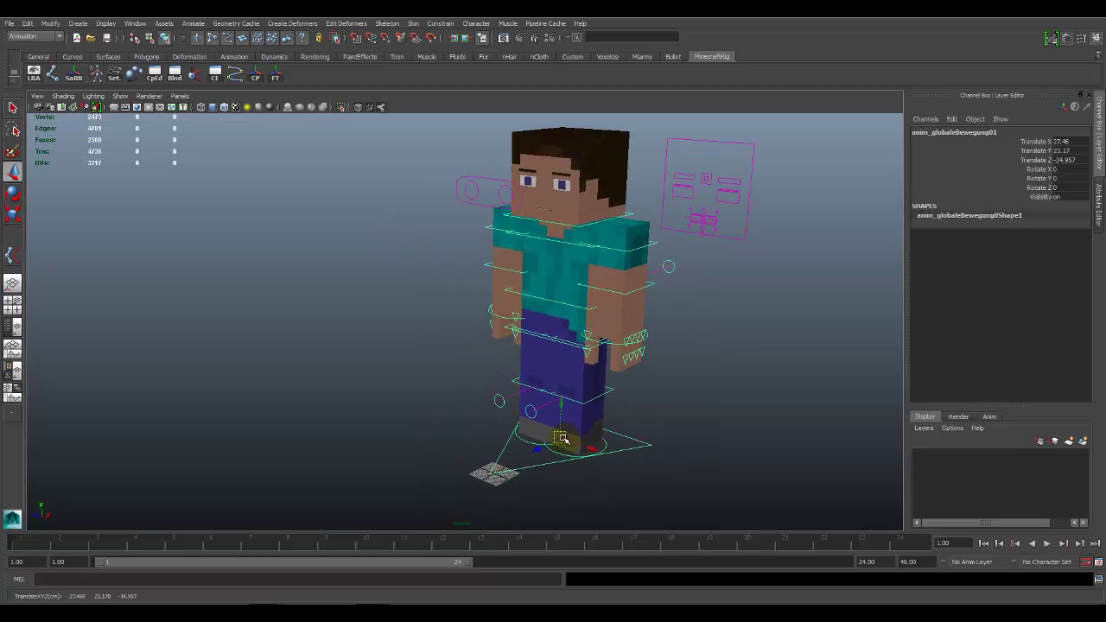
pyautogui.hotkey('ctrl', 'z')
pyautogui.press('e')
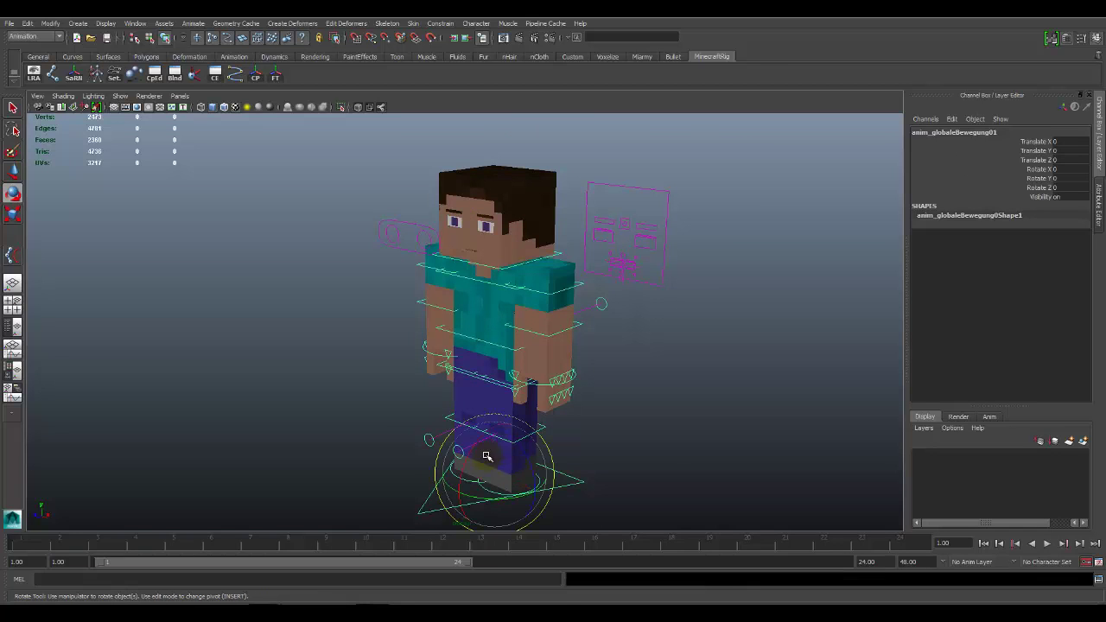
pyautogui.moveTo(519, 450); pyautogui.dragTo(863, 291)
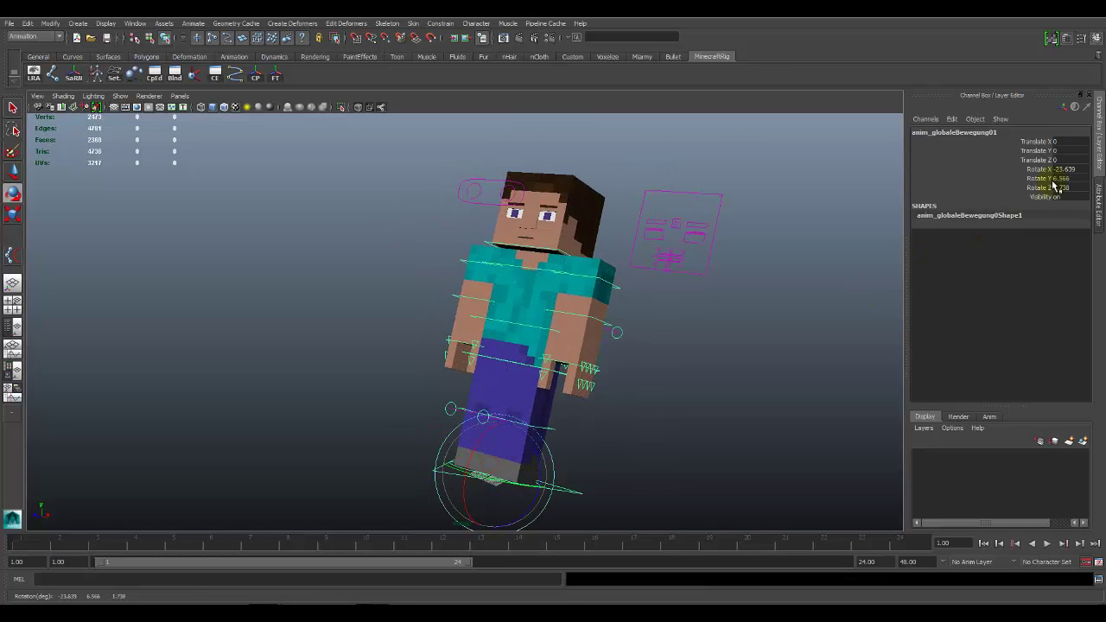
pyautogui.moveTo(1059, 170); pyautogui.dragTo(1063, 189)
pyautogui.write('0')
pyautogui.press('Return')
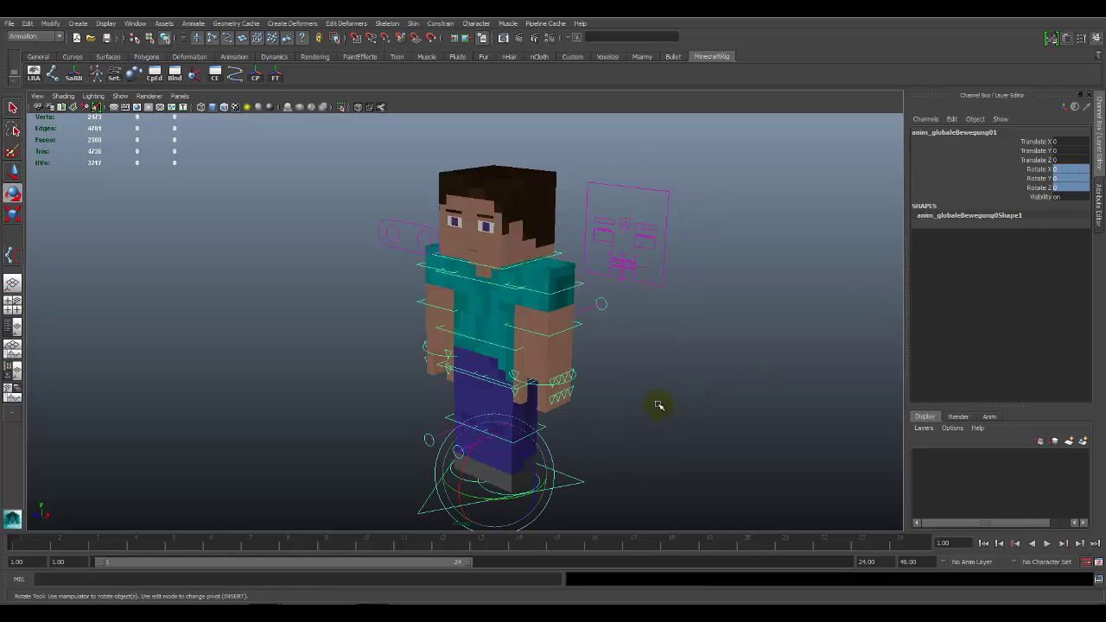
pyautogui.press('w')
pyautogui.click(613, 434)
# Shift the body with the hip control, then reset its translate values to 0
pyautogui.scroll(5, 538, 424)
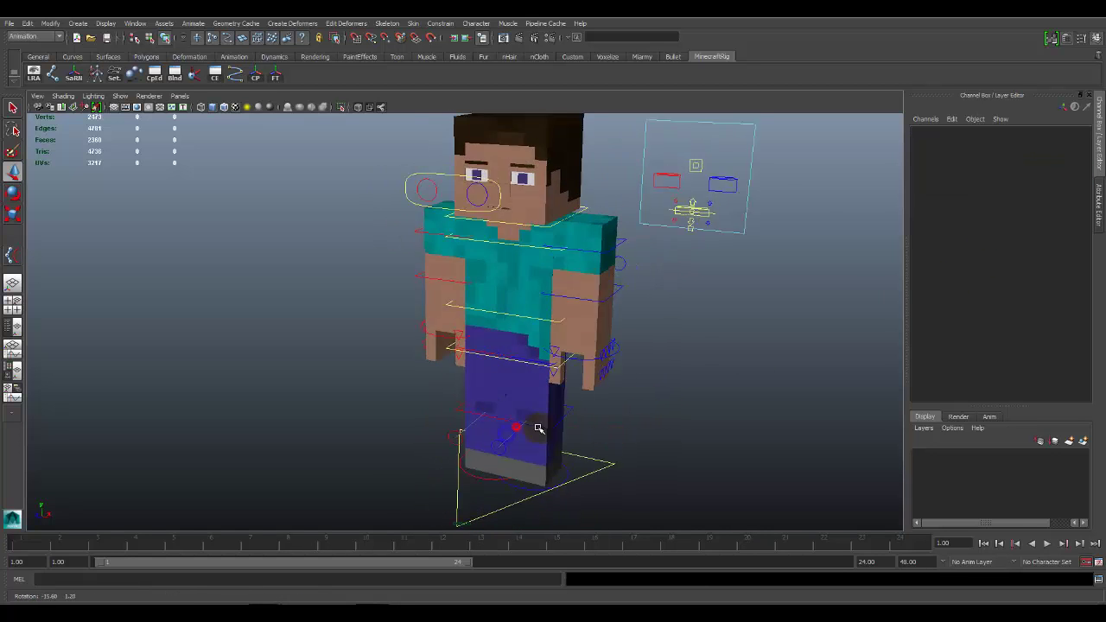
pyautogui.click(517, 389)
pyautogui.moveTo(505, 367)
pyautogui.mouseDown()
pyautogui.moveTo(553, 383)
pyautogui.moveTo(515, 353)
pyautogui.mouseUp()
pyautogui.moveTo(1064, 143); pyautogui.dragTo(1069, 160)
pyautogui.write('0')
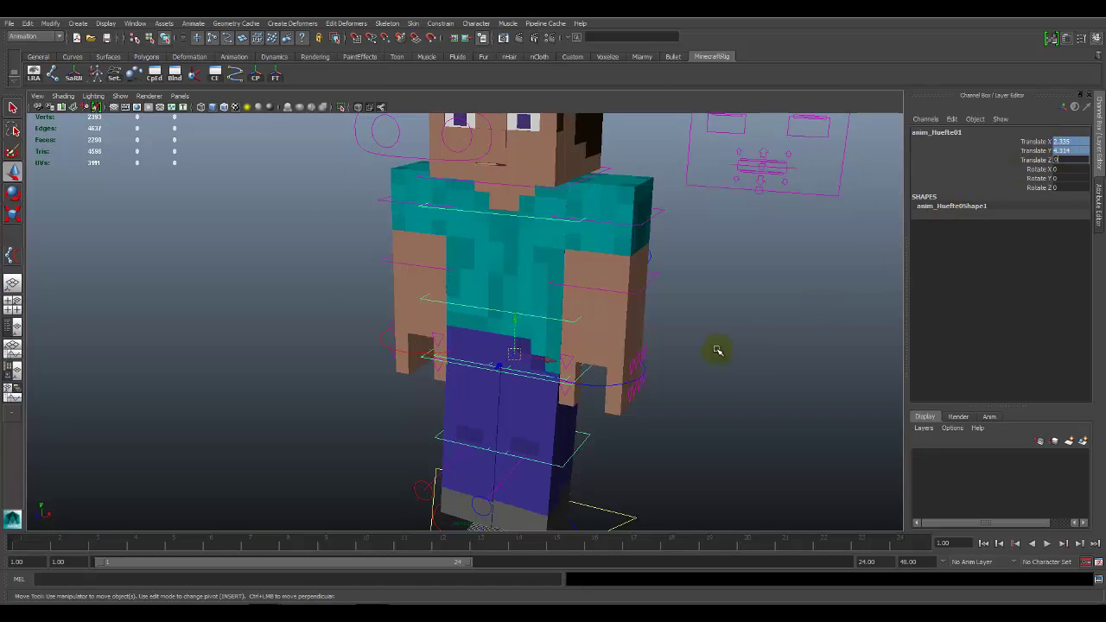
pyautogui.press('Return')
# Twist Steve's torso around its vertical axis by rotating the chest control
pyautogui.keyDown('alt'); pyautogui.moveTo(628, 373); pyautogui.dragTo(501, 313); pyautogui.keyUp('alt')
pyautogui.click(516, 356)
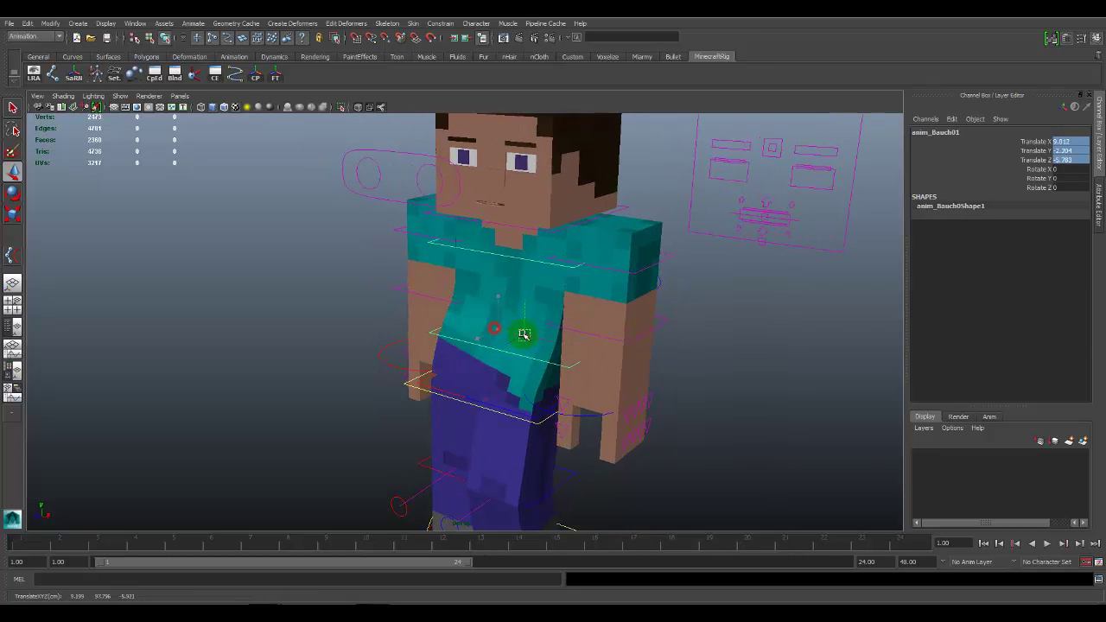
pyautogui.hotkey('ctrl', 'z')
pyautogui.click(499, 251)
pyautogui.moveTo(499, 250); pyautogui.dragTo(536, 258)
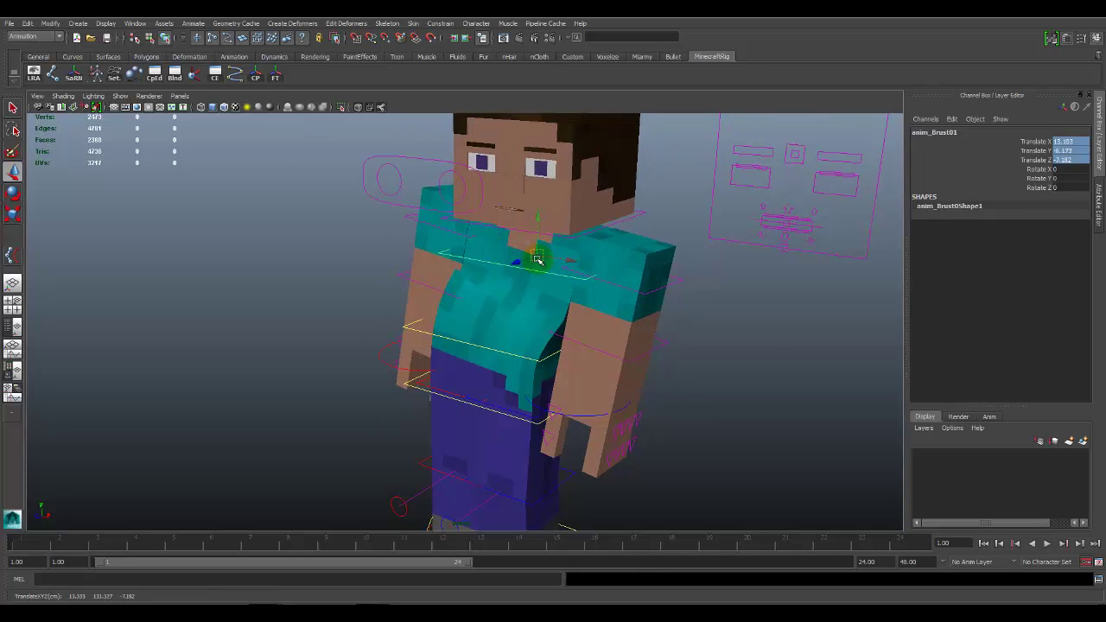
pyautogui.hotkey('ctrl', 'z')
pyautogui.press('e')
pyautogui.moveTo(508, 251); pyautogui.dragTo(536, 253)
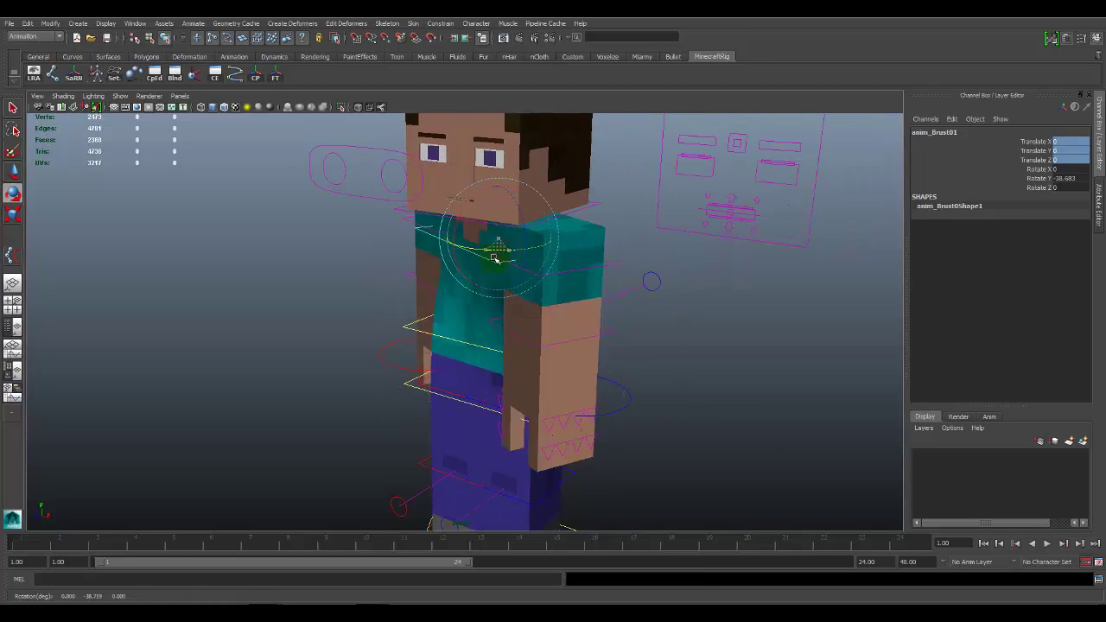
# Rotate the left shoulder (anim_fk_l_Arm01) and bend the left elbow (anim_fk_l_Elle01) across the torso
pyautogui.click(654, 392)
pyautogui.click(629, 397)
pyautogui.click(636, 320)
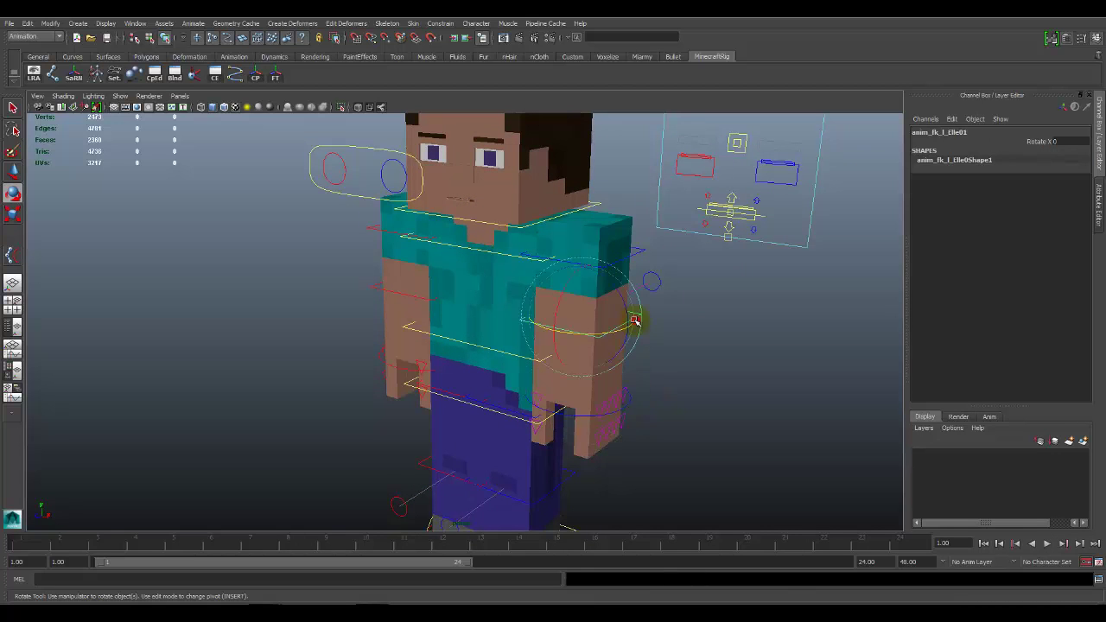
pyautogui.click(636, 257)
pyautogui.moveTo(599, 250)
pyautogui.mouseDown()
pyautogui.moveTo(600, 205)
pyautogui.moveTo(609, 224)
pyautogui.mouseUp()
pyautogui.click(642, 320)
pyautogui.moveTo(600, 317)
pyautogui.mouseDown()
pyautogui.moveTo(662, 325)
pyautogui.moveTo(703, 321)
pyautogui.moveTo(718, 306)
pyautogui.moveTo(661, 321)
pyautogui.moveTo(646, 352)
pyautogui.moveTo(709, 402)
pyautogui.moveTo(544, 363)
pyautogui.moveTo(642, 387)
pyautogui.moveTo(526, 383)
pyautogui.moveTo(617, 374)
pyautogui.moveTo(666, 395)
pyautogui.moveTo(666, 420)
pyautogui.mouseUp()
# Lower the thumb control anim_l_o_Daumen01 to Translate Y -3 to close the hand
pyautogui.click(662, 454)
pyautogui.moveTo(662, 464)
pyautogui.keyDown('alt'); pyautogui.mouseDown()
pyautogui.moveTo(629, 452)
pyautogui.moveTo(466, 290)
pyautogui.mouseUp(); pyautogui.keyUp('alt')
pyautogui.click(461, 269)
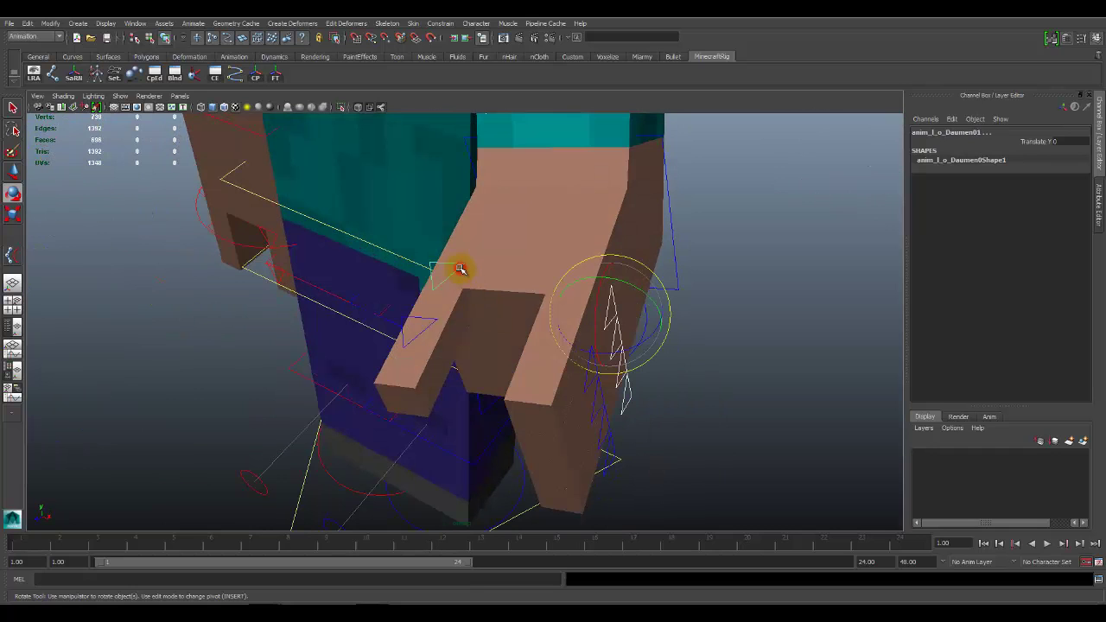
pyautogui.press('w')
pyautogui.keyDown('alt'); pyautogui.moveTo(585, 335); pyautogui.dragTo(546, 313); pyautogui.keyUp('alt')
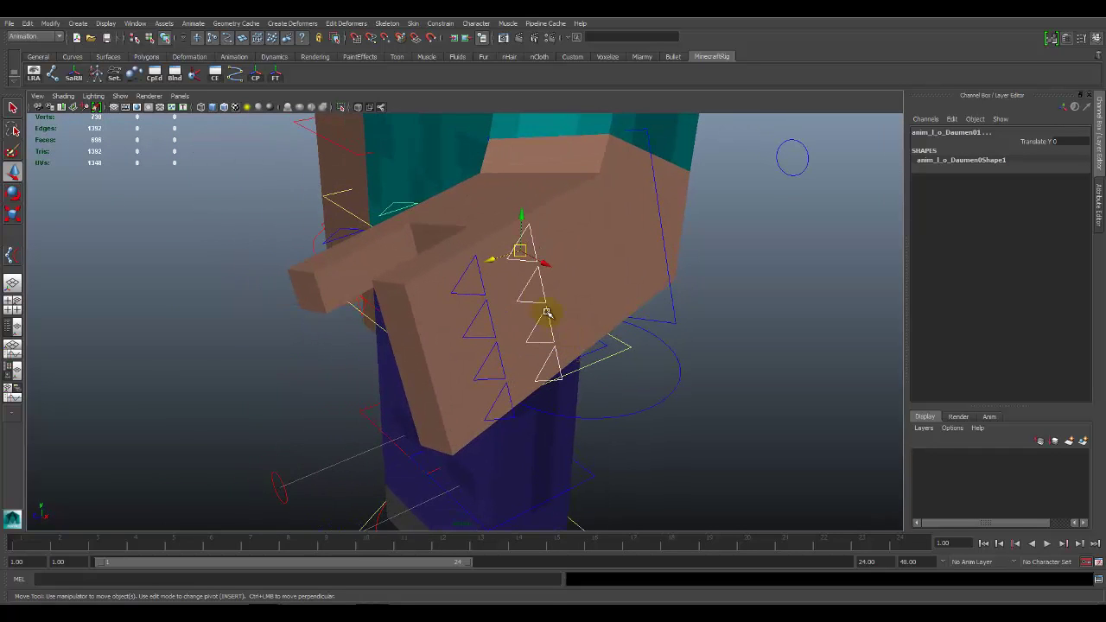
pyautogui.click(531, 247)
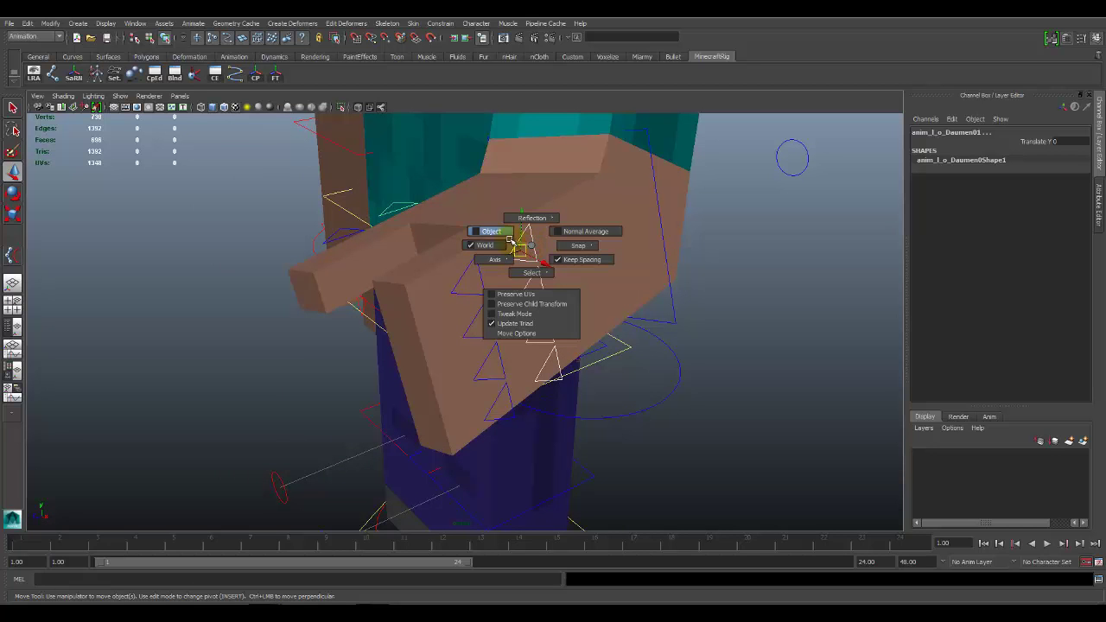
pyautogui.moveTo(536, 239); pyautogui.dragTo(529, 244)
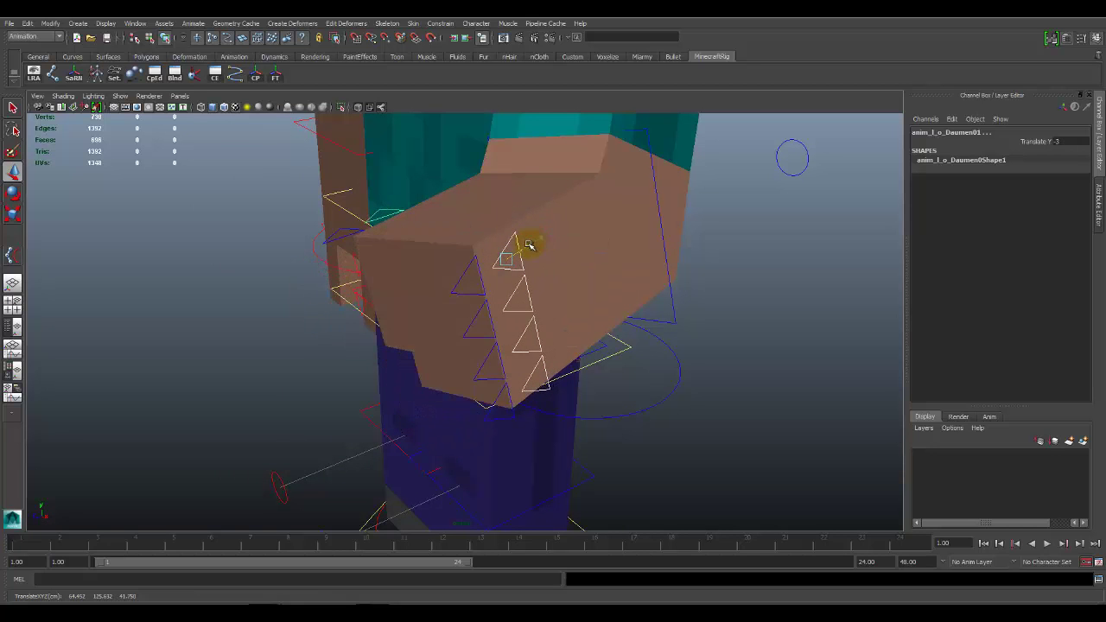
# Check the finger gap control and orbit around the posed character
pyautogui.keyDown('alt'); pyautogui.moveTo(559, 303); pyautogui.dragTo(641, 285); pyautogui.keyUp('alt')
pyautogui.click(615, 299)
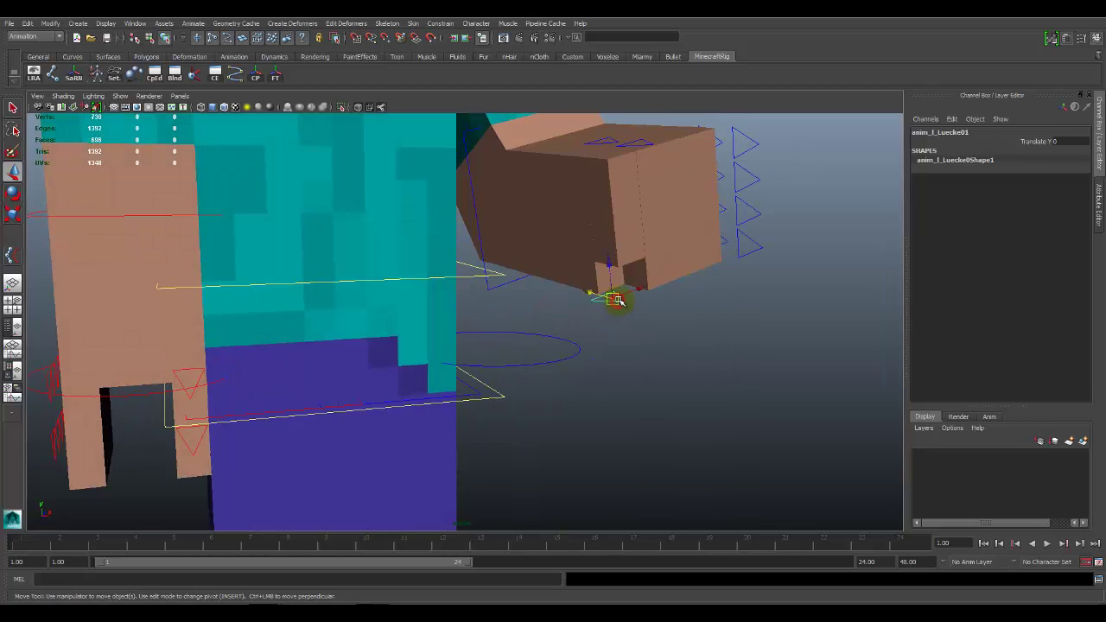
pyautogui.click(700, 331)
pyautogui.moveTo(699, 331)
pyautogui.keyDown('alt'); pyautogui.mouseDown()
pyautogui.moveTo(671, 307)
pyautogui.moveTo(556, 291)
pyautogui.moveTo(539, 321)
pyautogui.moveTo(568, 346)
pyautogui.moveTo(501, 358)
pyautogui.moveTo(662, 316)
pyautogui.moveTo(676, 360)
pyautogui.mouseUp(); pyautogui.keyUp('alt')
pyautogui.keyDown('alt'); pyautogui.moveTo(676, 361); pyautogui.dragTo(568, 298, button='right'); pyautogui.keyUp('alt')
pyautogui.moveTo(568, 298)
pyautogui.keyDown('alt'); pyautogui.mouseDown()
pyautogui.moveTo(524, 333)
pyautogui.moveTo(565, 328)
pyautogui.moveTo(453, 320)
pyautogui.moveTo(518, 324)
pyautogui.moveTo(623, 383)
pyautogui.mouseUp(); pyautogui.keyUp('alt')
# Rotate the left FK arm control downward
pyautogui.moveTo(630, 192)
pyautogui.keyDown('alt'); pyautogui.mouseDown()
pyautogui.moveTo(593, 348)
pyautogui.moveTo(572, 224)
pyautogui.mouseUp(); pyautogui.keyUp('alt')
pyautogui.click(572, 237)
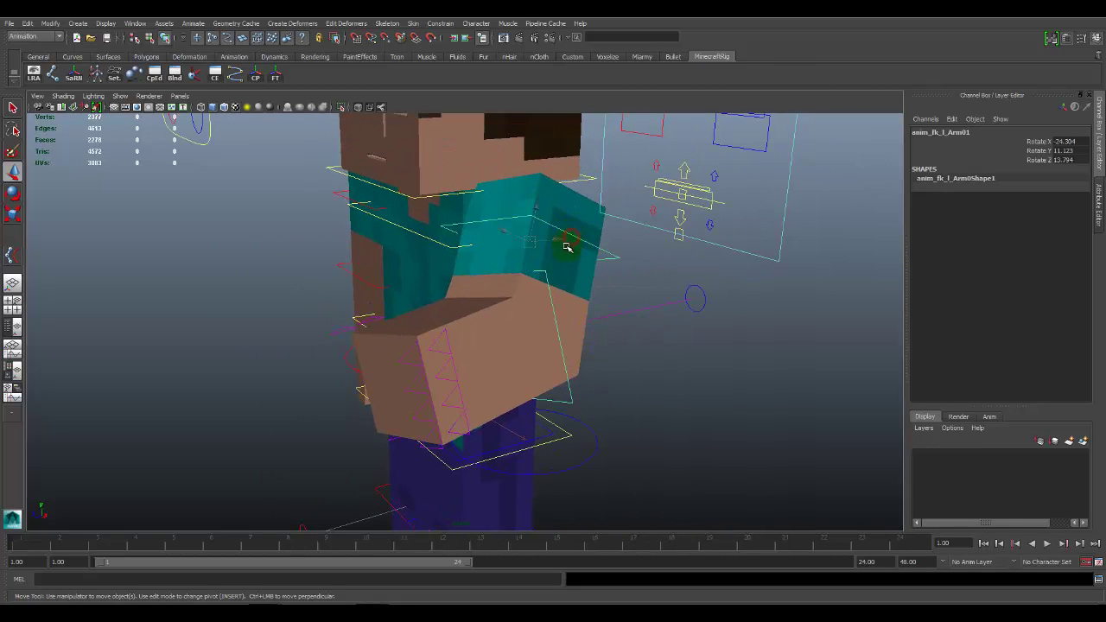
pyautogui.press('e')
pyautogui.moveTo(543, 259)
pyautogui.mouseDown()
pyautogui.moveTo(547, 244)
pyautogui.moveTo(609, 402)
pyautogui.moveTo(637, 395)
pyautogui.moveTo(750, 301)
pyautogui.mouseUp()
# Set the left arm's Ik Blend from 0 to 1 to switch it to IK
pyautogui.click(586, 426)
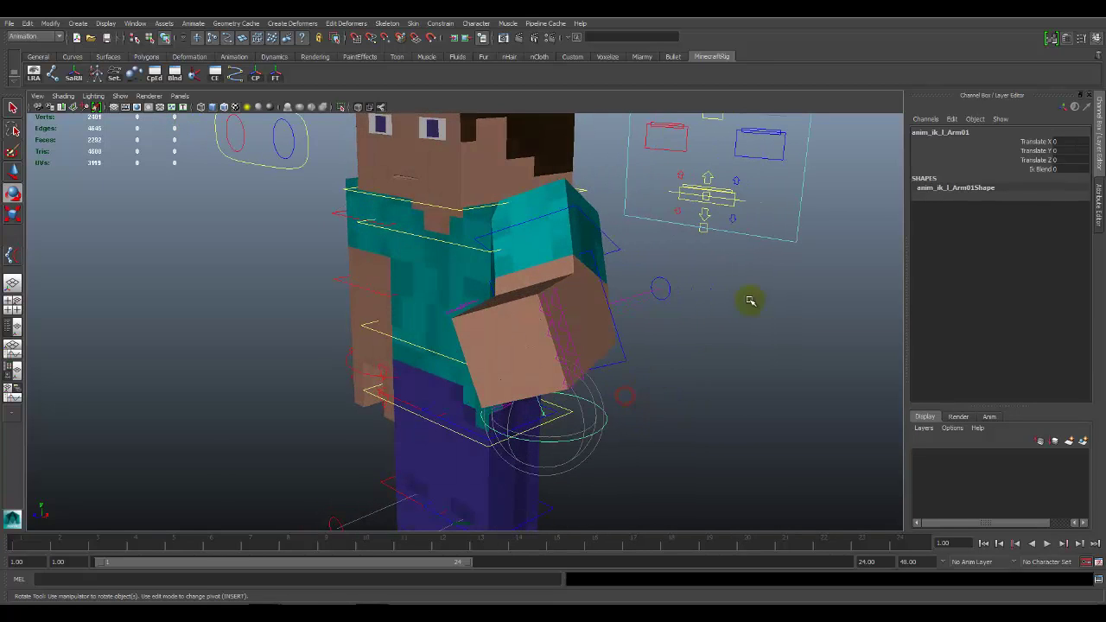
pyautogui.click(1046, 169)
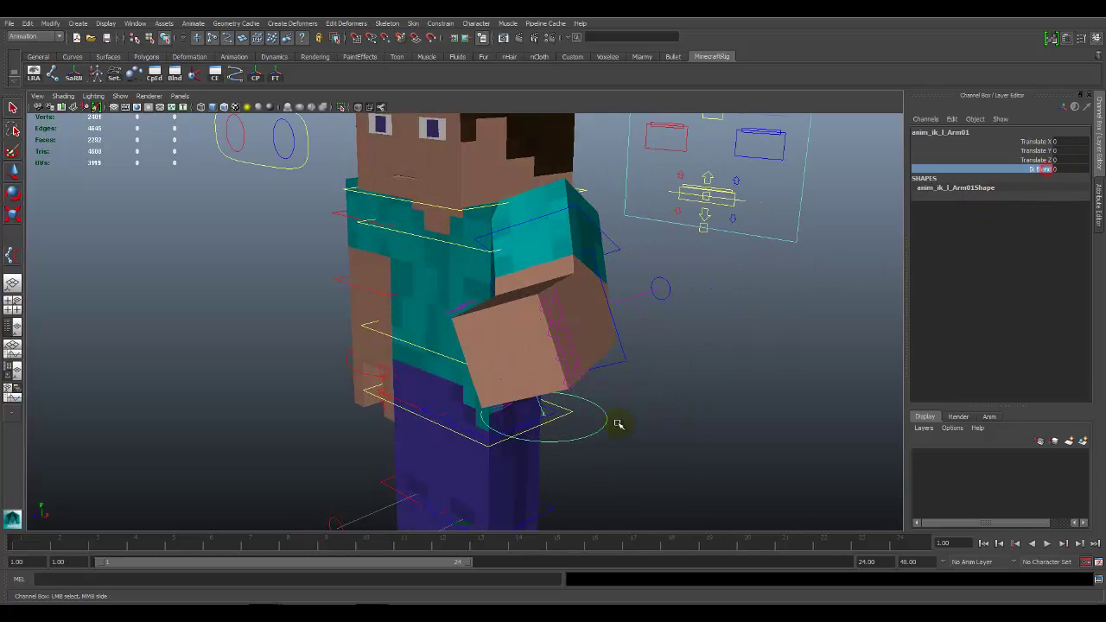
pyautogui.moveTo(617, 422); pyautogui.dragTo(622, 420, button='middle')
pyautogui.moveTo(662, 436)
pyautogui.keyDown('alt'); pyautogui.mouseDown(button='right')
pyautogui.moveTo(717, 441)
pyautogui.moveTo(707, 441)
pyautogui.mouseUp(button='right'); pyautogui.keyUp('alt')
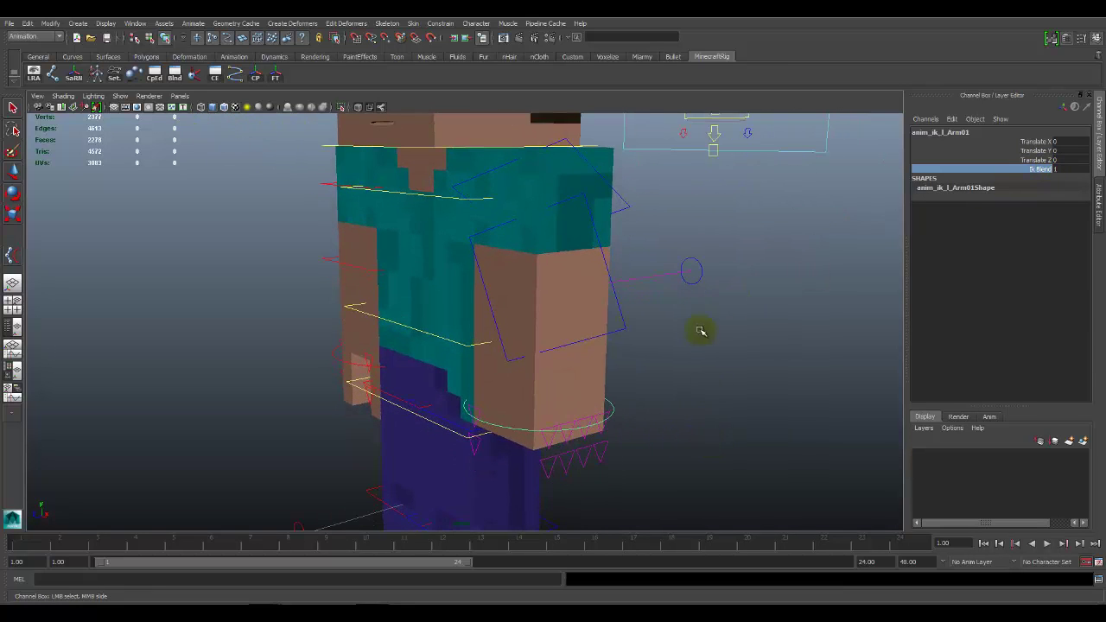
pyautogui.keyDown('alt'); pyautogui.moveTo(701, 326); pyautogui.dragTo(632, 416, button='right'); pyautogui.keyUp('alt')
# Swing the left IK hand control across Steve's body
pyautogui.click(620, 415)
pyautogui.click(605, 424)
pyautogui.press('w')
pyautogui.moveTo(605, 424)
pyautogui.keyDown('alt'); pyautogui.mouseDown()
pyautogui.moveTo(602, 438)
pyautogui.moveTo(578, 404)
pyautogui.moveTo(585, 395)
pyautogui.moveTo(686, 366)
pyautogui.moveTo(691, 320)
pyautogui.moveTo(712, 335)
pyautogui.moveTo(532, 285)
pyautogui.mouseUp(); pyautogui.keyUp('alt')
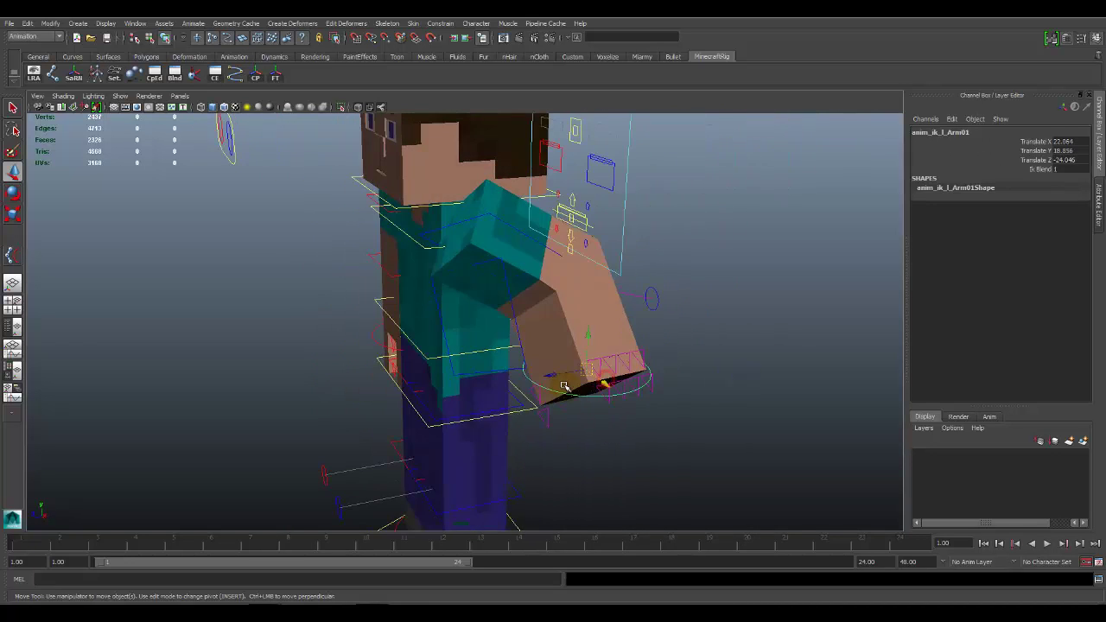
pyautogui.moveTo(586, 370)
pyautogui.mouseDown()
pyautogui.moveTo(461, 390)
pyautogui.moveTo(457, 345)
pyautogui.moveTo(407, 388)
pyautogui.moveTo(418, 363)
pyautogui.mouseUp()
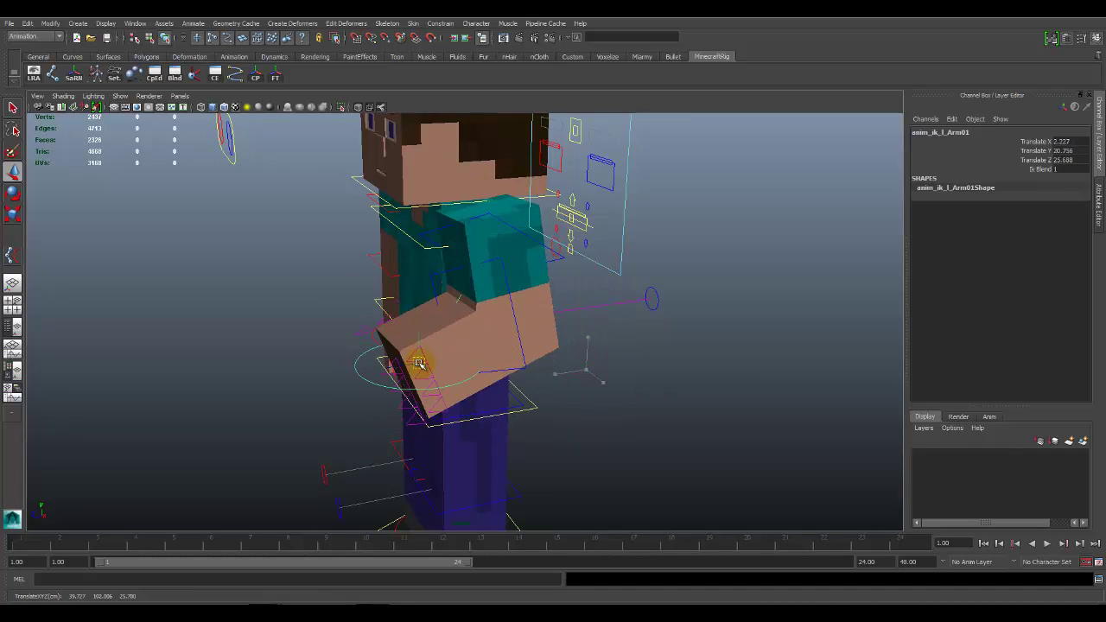
# Select the elbow pole-vector control and view Steve from the front
pyautogui.click(654, 299)
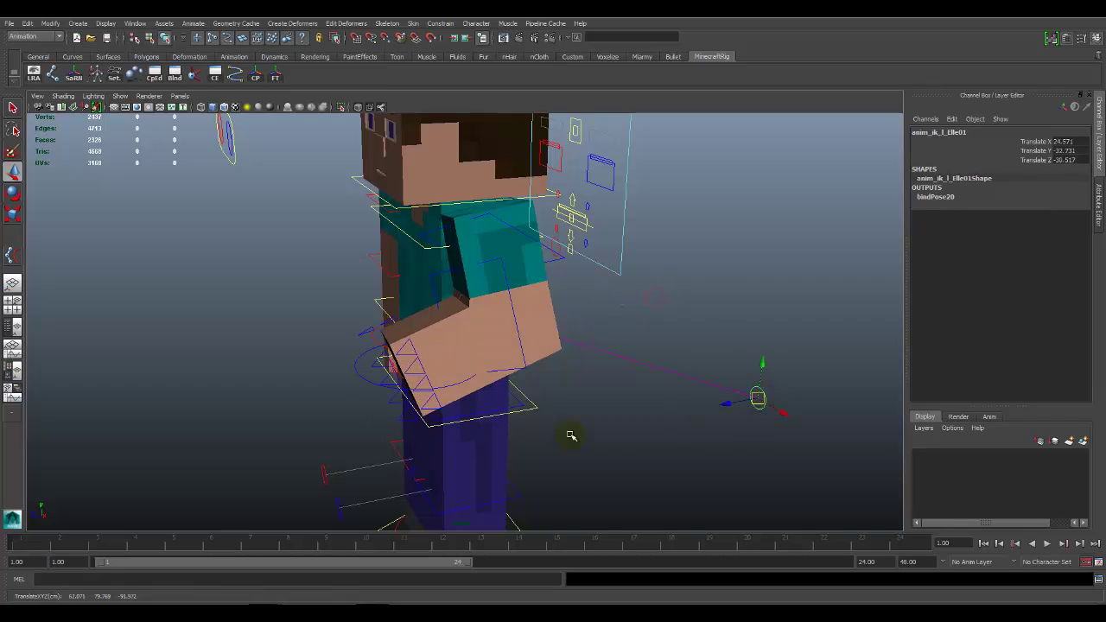
pyautogui.keyDown('alt'); pyautogui.moveTo(573, 437); pyautogui.dragTo(411, 356); pyautogui.keyUp('alt')
pyautogui.moveTo(471, 436)
pyautogui.keyDown('alt'); pyautogui.mouseDown()
pyautogui.moveTo(531, 452)
pyautogui.moveTo(655, 438)
pyautogui.moveTo(553, 400)
pyautogui.moveTo(616, 407)
pyautogui.moveTo(444, 444)
pyautogui.moveTo(593, 387)
pyautogui.mouseUp(); pyautogui.keyUp('alt')
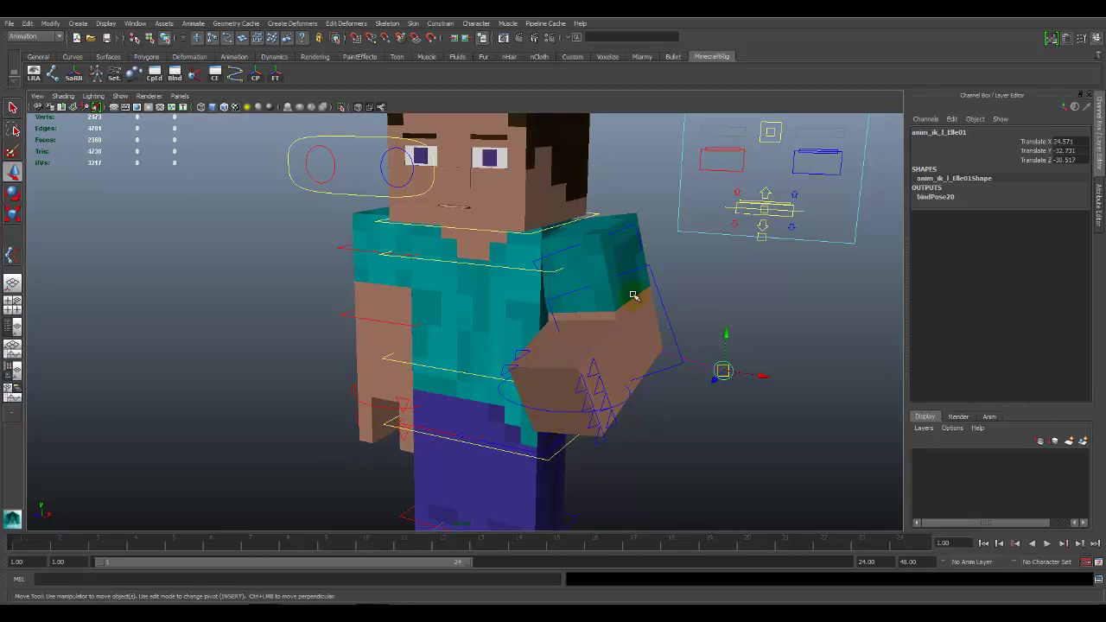
pyautogui.moveTo(597, 363)
pyautogui.keyDown('alt'); pyautogui.mouseDown()
pyautogui.moveTo(538, 394)
pyautogui.moveTo(548, 452)
pyautogui.moveTo(566, 432)
pyautogui.mouseUp(); pyautogui.keyUp('alt')
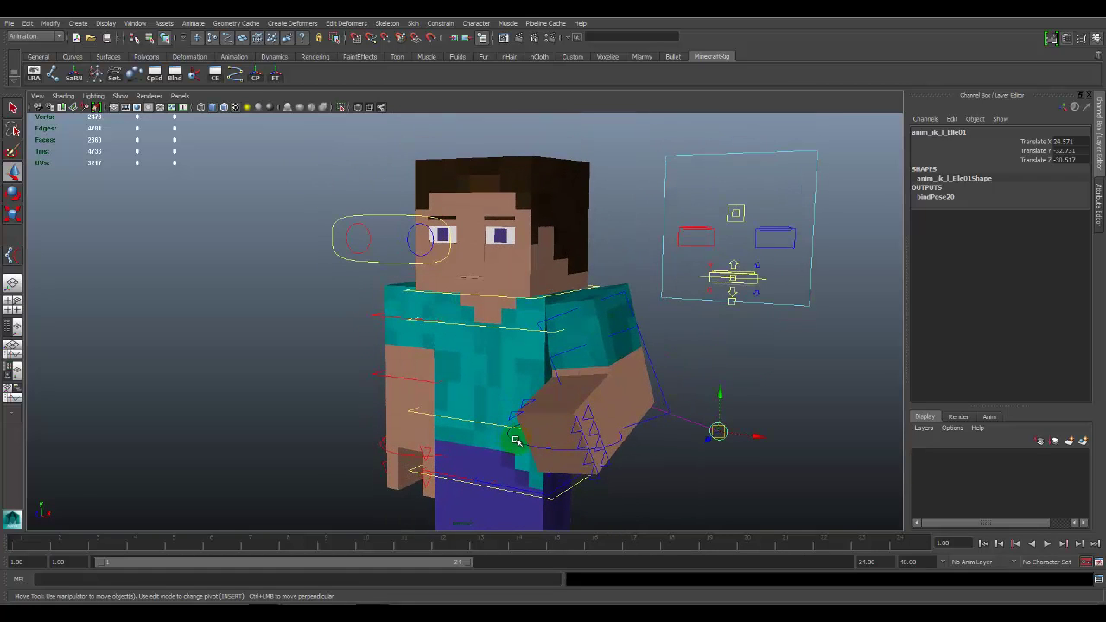
pyautogui.moveTo(709, 395)
pyautogui.keyDown('alt'); pyautogui.mouseDown()
pyautogui.moveTo(651, 375)
pyautogui.moveTo(666, 395)
pyautogui.moveTo(645, 331)
pyautogui.moveTo(637, 390)
pyautogui.moveTo(563, 320)
pyautogui.moveTo(600, 420)
pyautogui.moveTo(588, 432)
pyautogui.moveTo(571, 389)
pyautogui.moveTo(626, 359)
pyautogui.moveTo(587, 378)
pyautogui.moveTo(638, 367)
pyautogui.mouseUp(); pyautogui.keyUp('alt')
# Move the left foot IK control to lift the leg, then set leg Ik Blend to 0
pyautogui.click(593, 412)
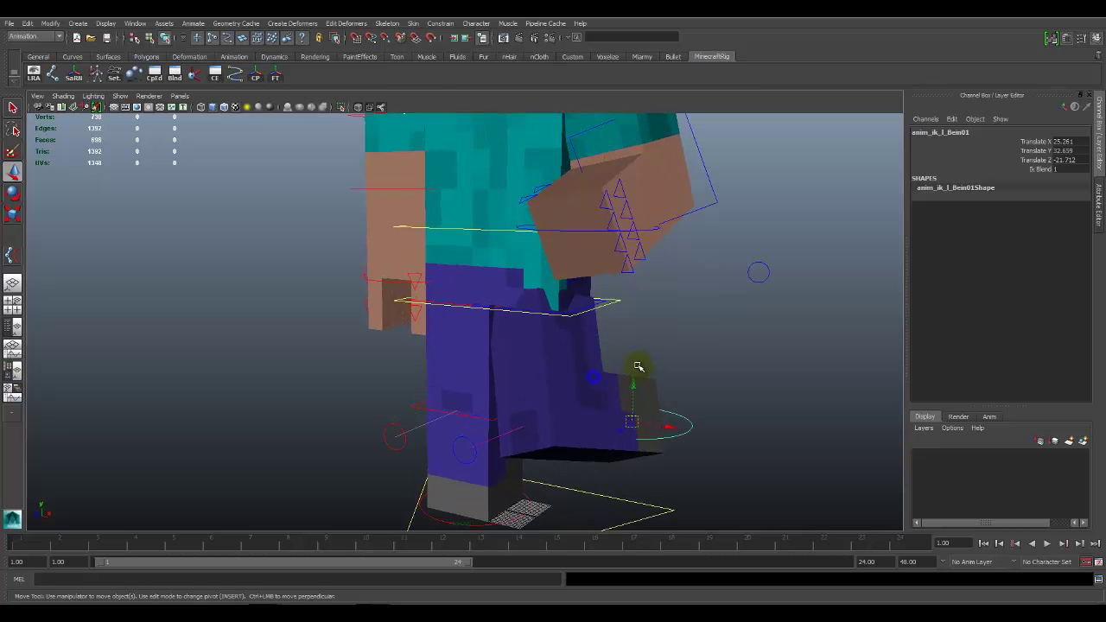
pyautogui.moveTo(632, 420)
pyautogui.mouseDown()
pyautogui.moveTo(546, 425)
pyautogui.moveTo(553, 439)
pyautogui.moveTo(562, 365)
pyautogui.moveTo(561, 425)
pyautogui.moveTo(548, 432)
pyautogui.moveTo(585, 439)
pyautogui.moveTo(543, 416)
pyautogui.mouseUp()
pyautogui.press('w')
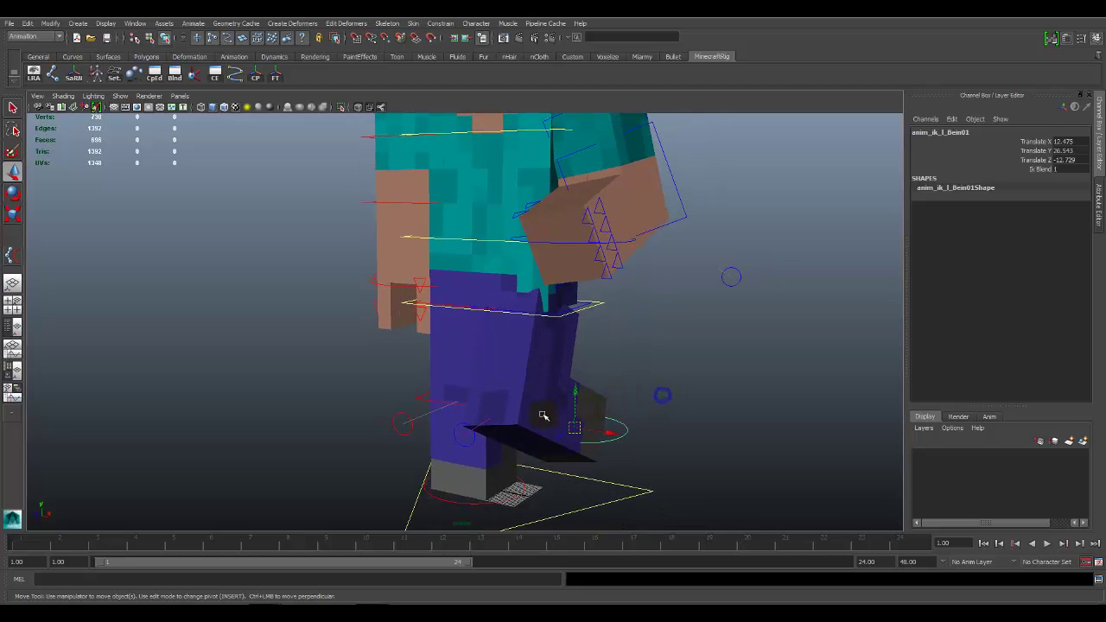
pyautogui.click(1033, 169)
pyautogui.moveTo(674, 407); pyautogui.dragTo(651, 417, button='middle')
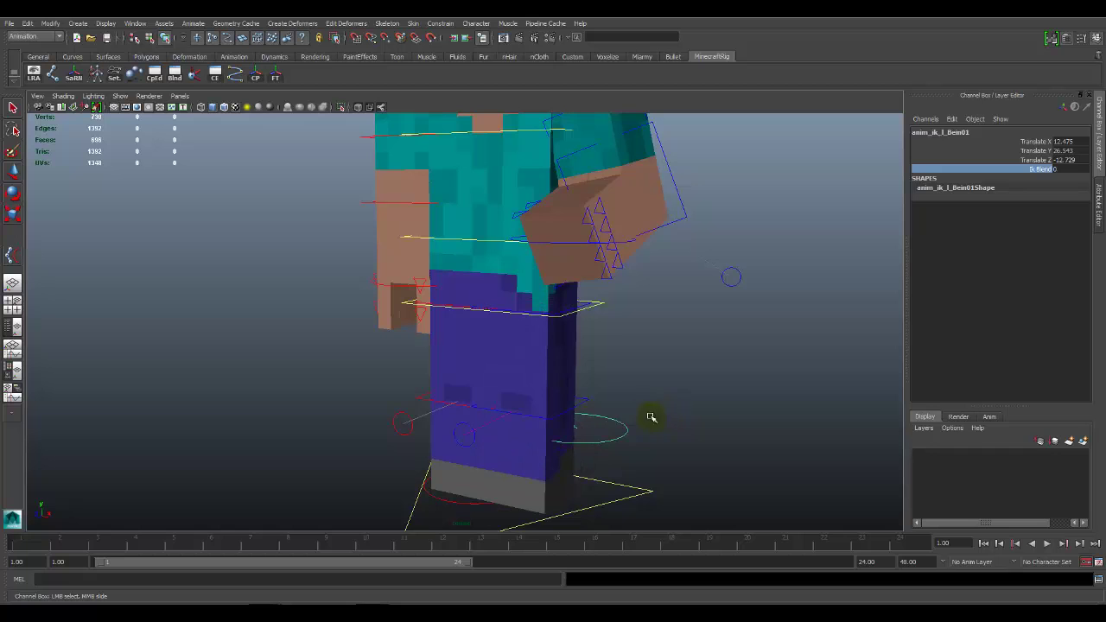
# Rotate the FK thigh control to swing the left leg forward
pyautogui.click(585, 304)
pyautogui.press('e')
pyautogui.moveTo(557, 357)
pyautogui.mouseDown()
pyautogui.moveTo(573, 376)
pyautogui.moveTo(528, 420)
pyautogui.mouseUp()
pyautogui.click(625, 366)
pyautogui.moveTo(624, 366)
pyautogui.keyDown('alt'); pyautogui.mouseDown()
pyautogui.moveTo(558, 368)
pyautogui.moveTo(450, 408)
pyautogui.mouseUp(); pyautogui.keyUp('alt')
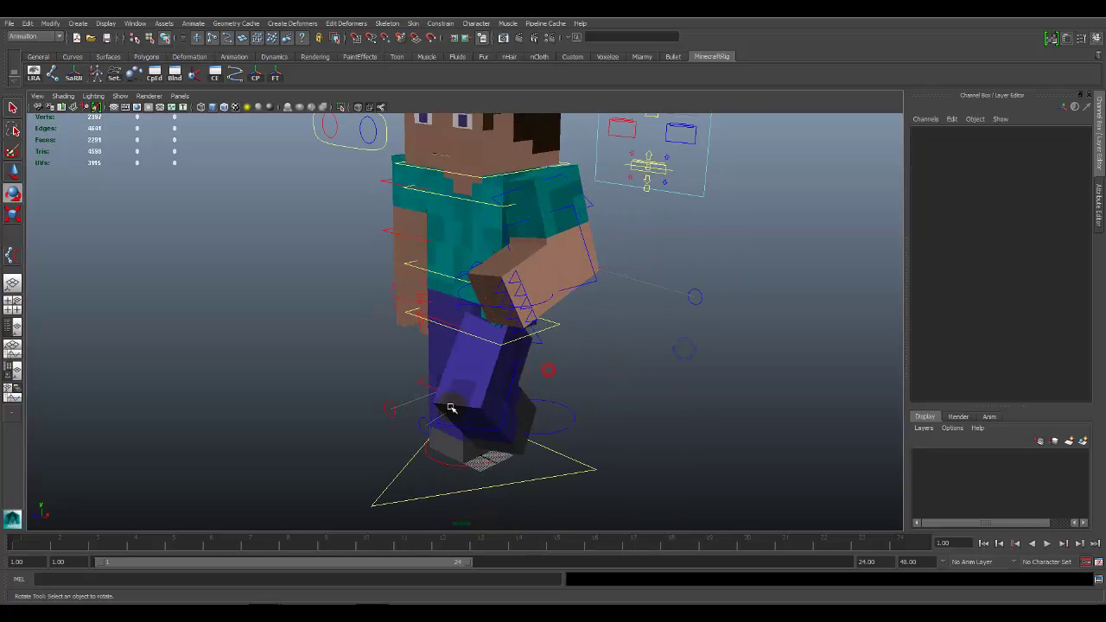
# Set the leg's Ik Blend back to 1 and move the knee control to reposition the leg
pyautogui.click(575, 420)
pyautogui.click(1043, 169)
pyautogui.moveTo(600, 365); pyautogui.dragTo(616, 366, button='middle')
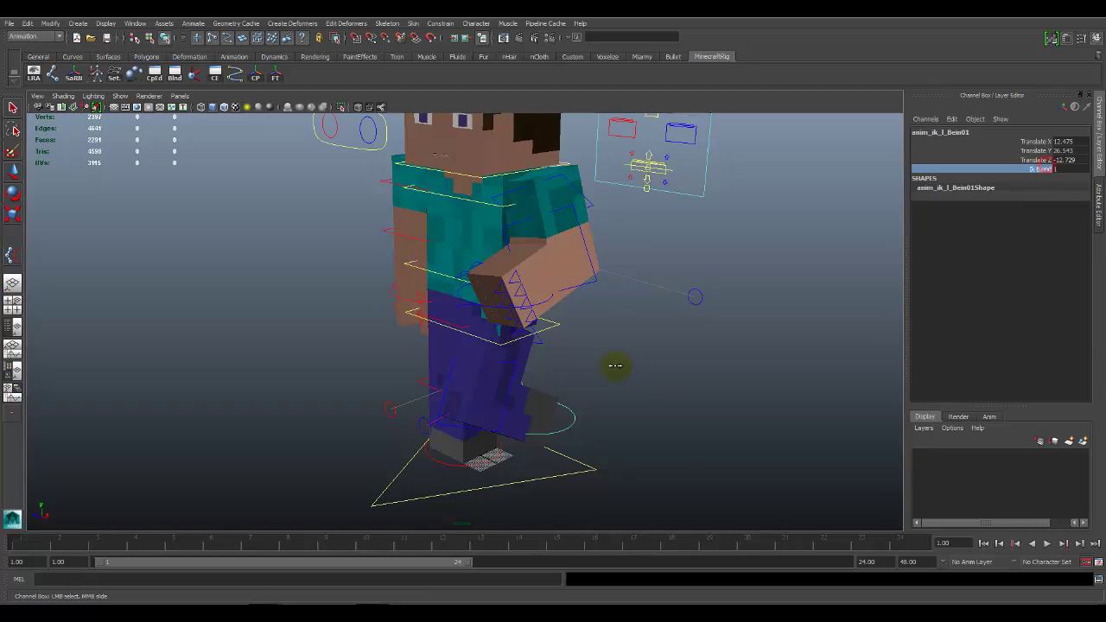
pyautogui.click(424, 418)
pyautogui.press('w')
pyautogui.moveTo(427, 432)
pyautogui.mouseDown(button='middle')
pyautogui.moveTo(509, 426)
pyautogui.moveTo(506, 449)
pyautogui.mouseUp(button='middle')
pyautogui.moveTo(507, 450)
pyautogui.keyDown('alt'); pyautogui.mouseDown()
pyautogui.moveTo(669, 395)
pyautogui.moveTo(640, 372)
pyautogui.mouseUp(); pyautogui.keyUp('alt')
# Move the eye-direction control anim_Augenrichtung01 to 7.949, 15.245, 3.142 to shift the gaze
pyautogui.keyDown('alt'); pyautogui.moveTo(641, 371); pyautogui.dragTo(605, 321, button='right'); pyautogui.keyUp('alt')
pyautogui.keyDown('alt'); pyautogui.moveTo(605, 320); pyautogui.dragTo(605, 383); pyautogui.keyUp('alt')
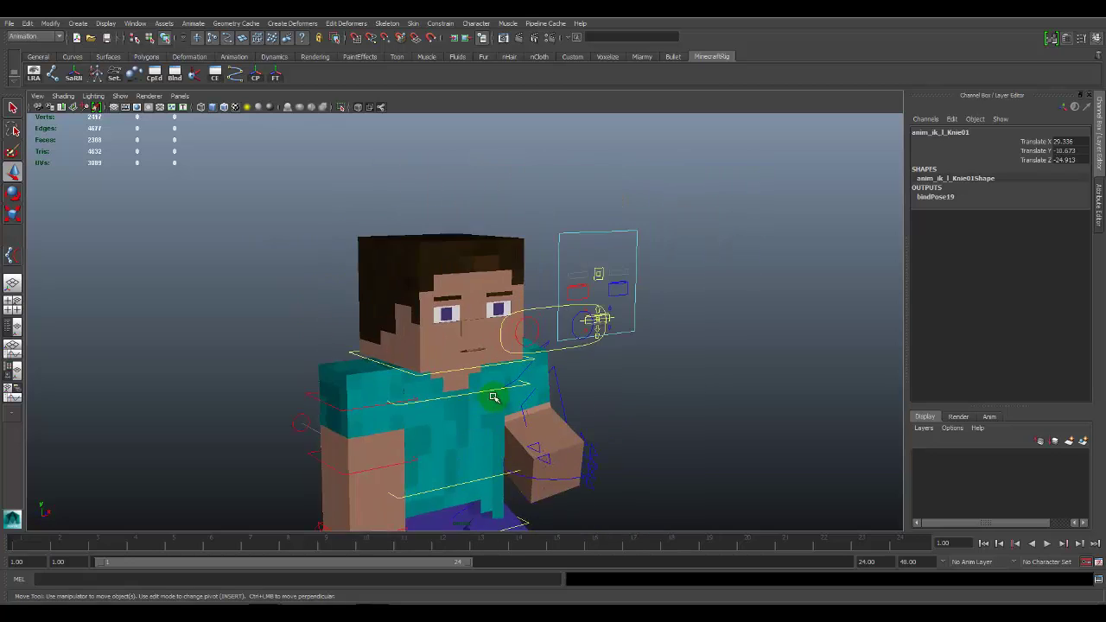
pyautogui.click(582, 288)
pyautogui.moveTo(630, 317)
pyautogui.mouseDown()
pyautogui.moveTo(650, 332)
pyautogui.moveTo(649, 258)
pyautogui.mouseUp()
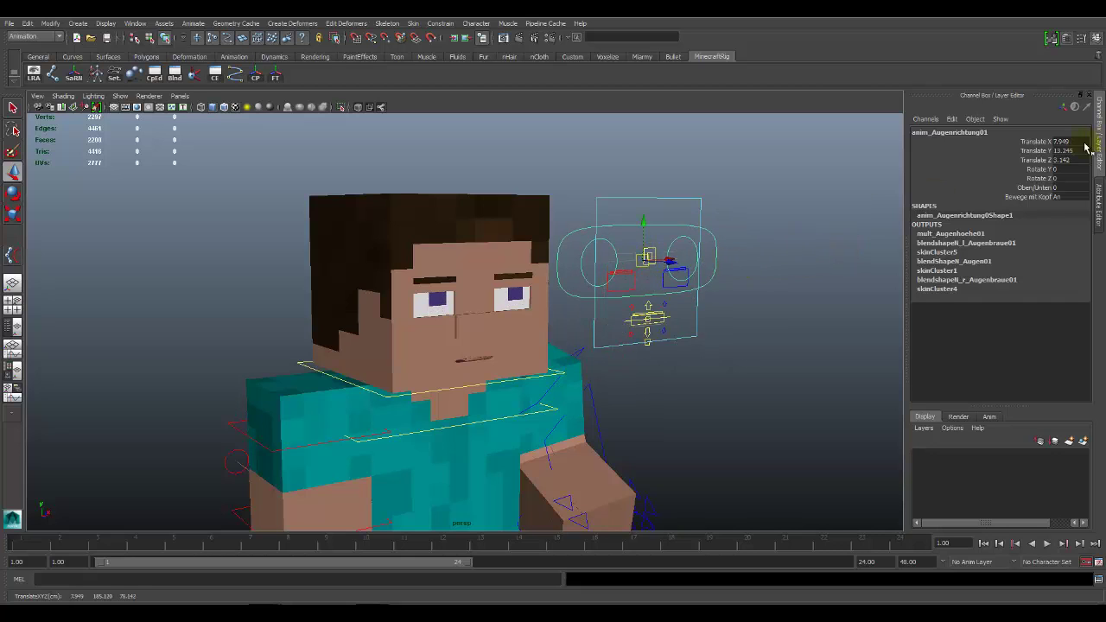
# Recentre the eye control, then move it so Steve's eyes look around and down
pyautogui.moveTo(1083, 142); pyautogui.dragTo(1072, 161)
pyautogui.write('0')
pyautogui.press('Return')
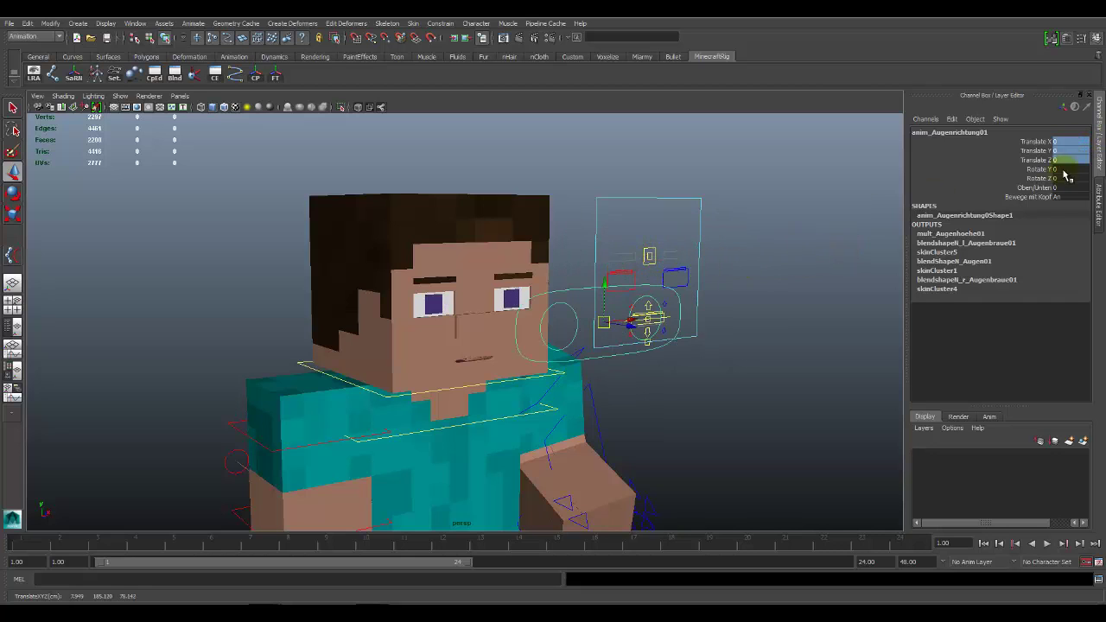
pyautogui.click(1036, 188)
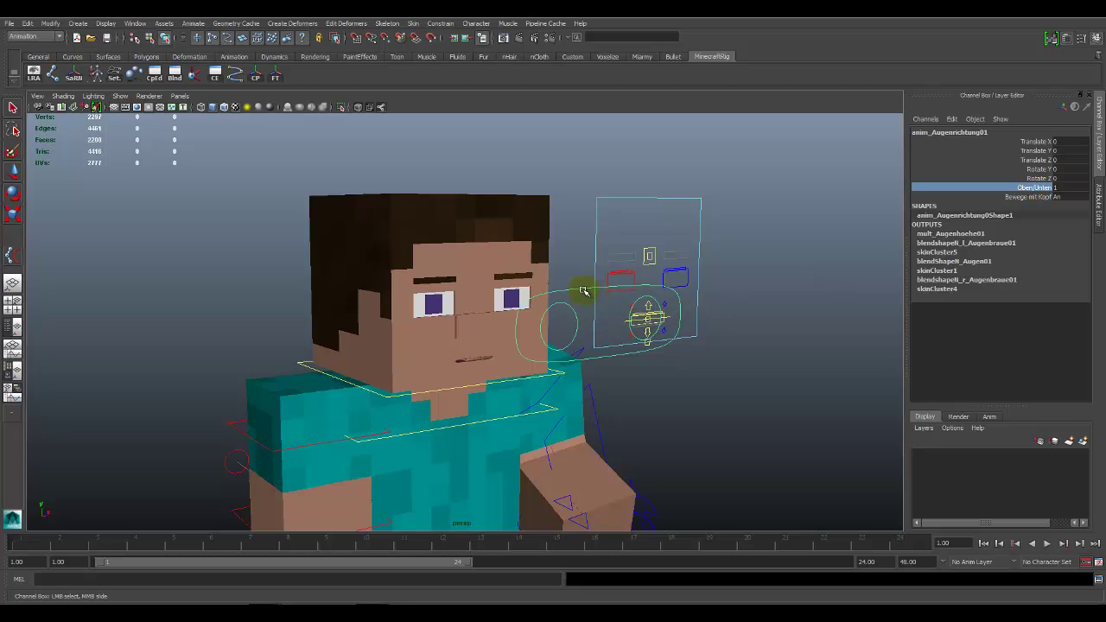
pyautogui.press('w')
pyautogui.moveTo(608, 323)
pyautogui.mouseDown()
pyautogui.moveTo(605, 377)
pyautogui.moveTo(671, 372)
pyautogui.moveTo(586, 264)
pyautogui.mouseUp()
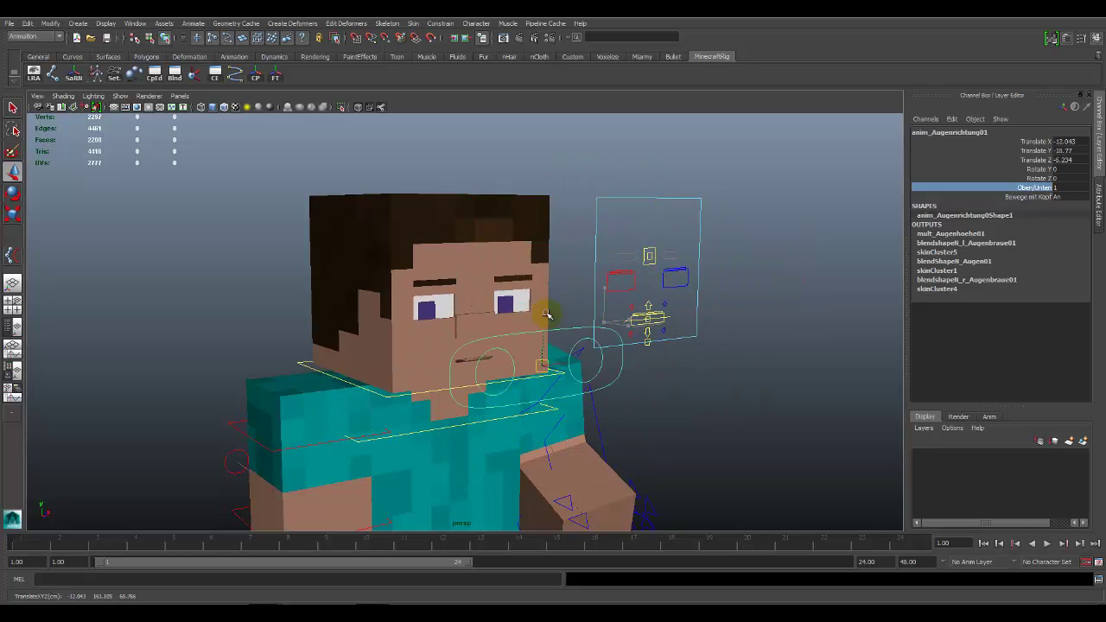
pyautogui.moveTo(585, 265); pyautogui.dragTo(682, 246)
# Set Oben/Unten to 0.1 and move the eye control up and left
pyautogui.doubleClick(1073, 188)
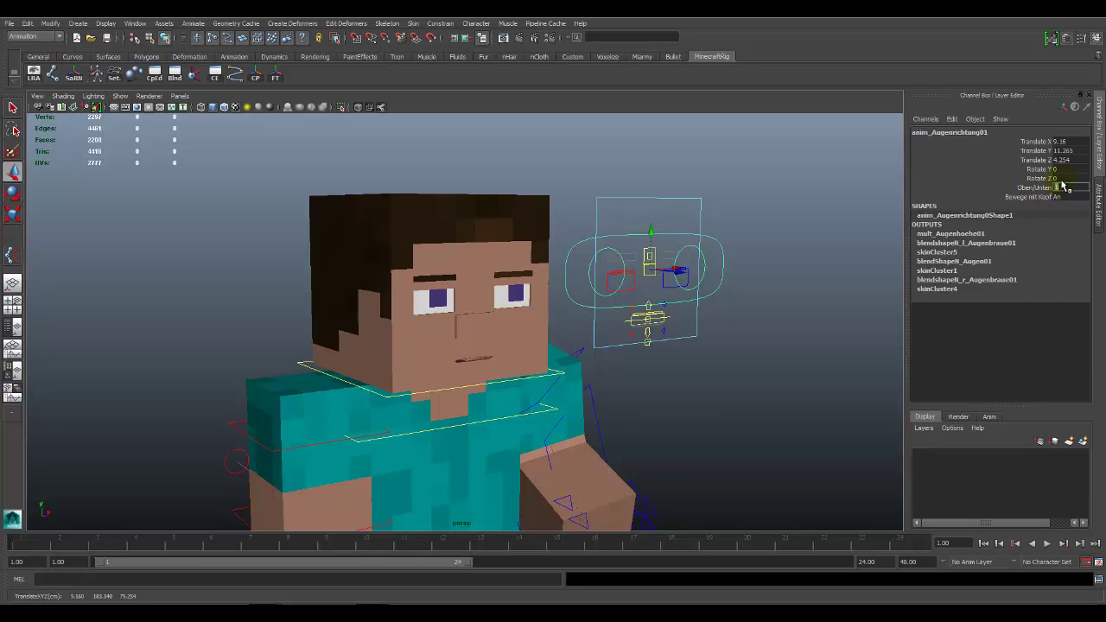
pyautogui.click(1046, 188)
pyautogui.moveTo(731, 294)
pyautogui.mouseDown(button='middle')
pyautogui.moveTo(601, 234)
pyautogui.moveTo(582, 241)
pyautogui.mouseUp(button='middle')
pyautogui.press('w')
pyautogui.moveTo(650, 273)
pyautogui.mouseDown()
pyautogui.moveTo(596, 184)
pyautogui.moveTo(539, 367)
pyautogui.mouseUp()
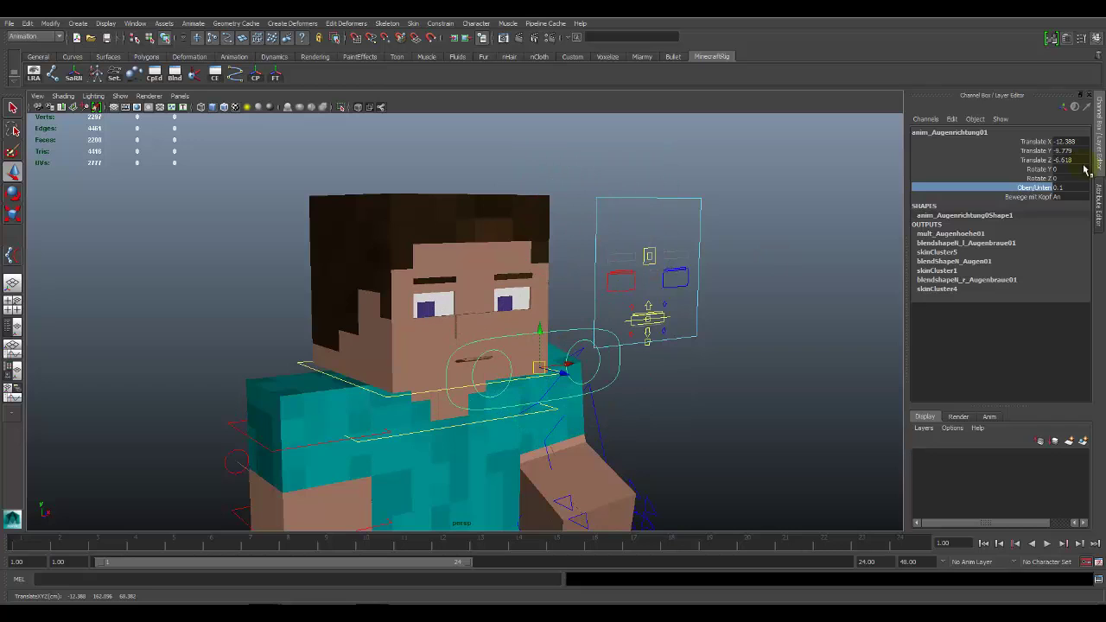
# Reset Oben/Unten to 0 and zero the eye control's Translate X, Y and Z
pyautogui.doubleClick(1062, 187)
pyautogui.press('Return')
pyautogui.moveTo(1072, 141); pyautogui.dragTo(1072, 160)
pyautogui.write('0')
pyautogui.press('Return')
# Select the head control anim_Head01, ready to rotate the head
pyautogui.moveTo(655, 320); pyautogui.dragTo(615, 397, button='middle')
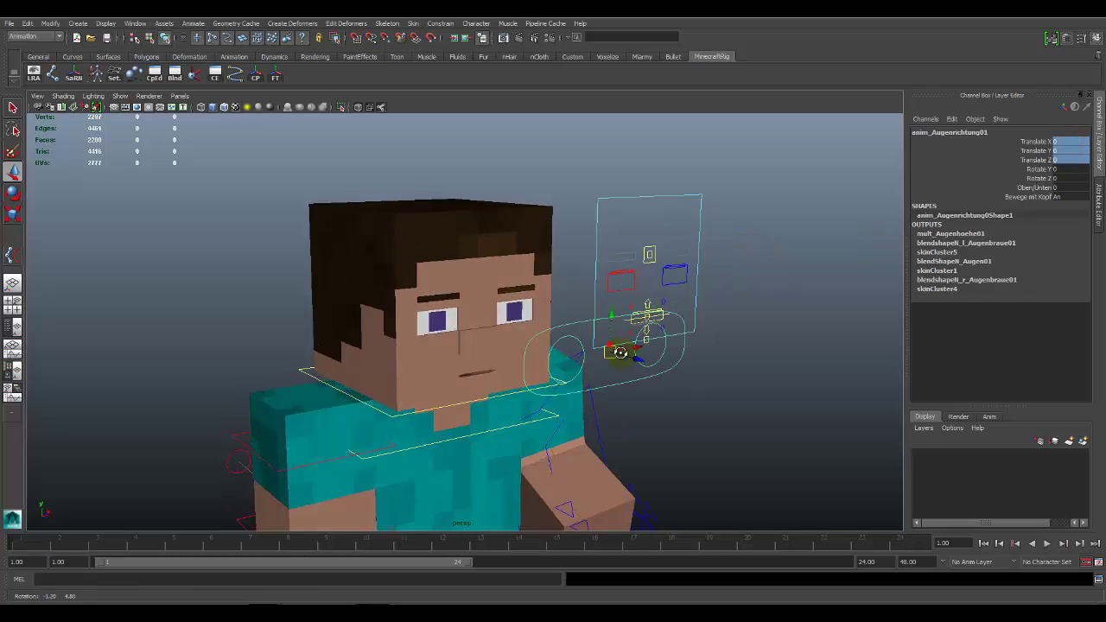
pyautogui.click(614, 398)
pyautogui.moveTo(642, 390)
pyautogui.keyDown('alt'); pyautogui.mouseDown()
pyautogui.moveTo(495, 380)
pyautogui.moveTo(654, 324)
pyautogui.mouseUp(); pyautogui.keyUp('alt')
pyautogui.press('e')
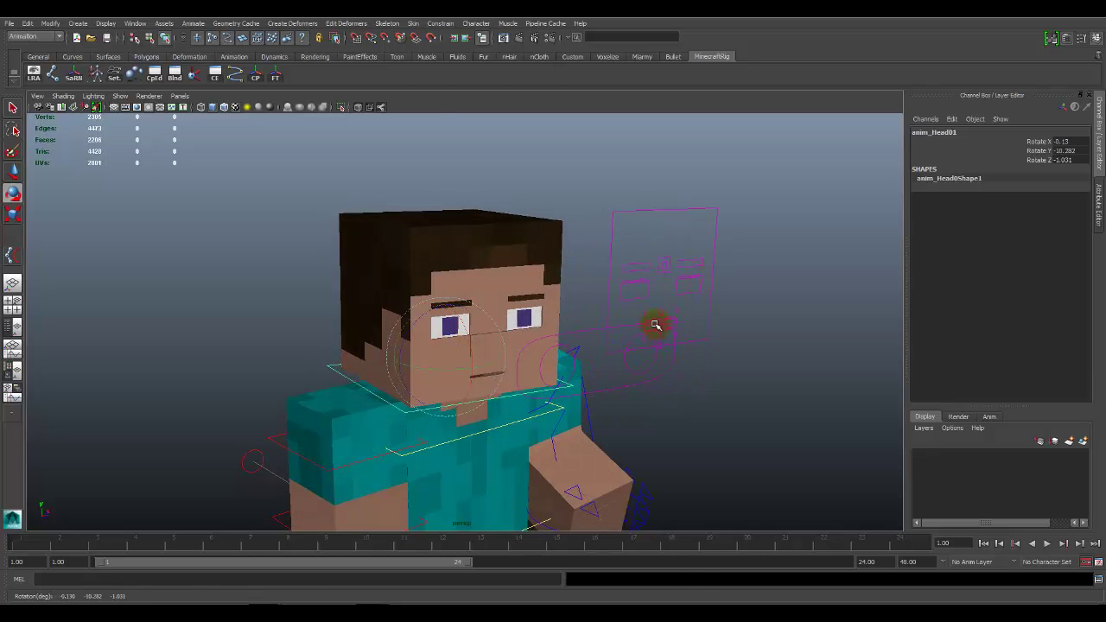
# Undo the head rotation and set Bewege mit Kopf to Aus on the eye-direction control
pyautogui.hotkey('ctrl', 'z')
pyautogui.click(696, 319)
pyautogui.click(1076, 197)
pyautogui.click(1077, 209)
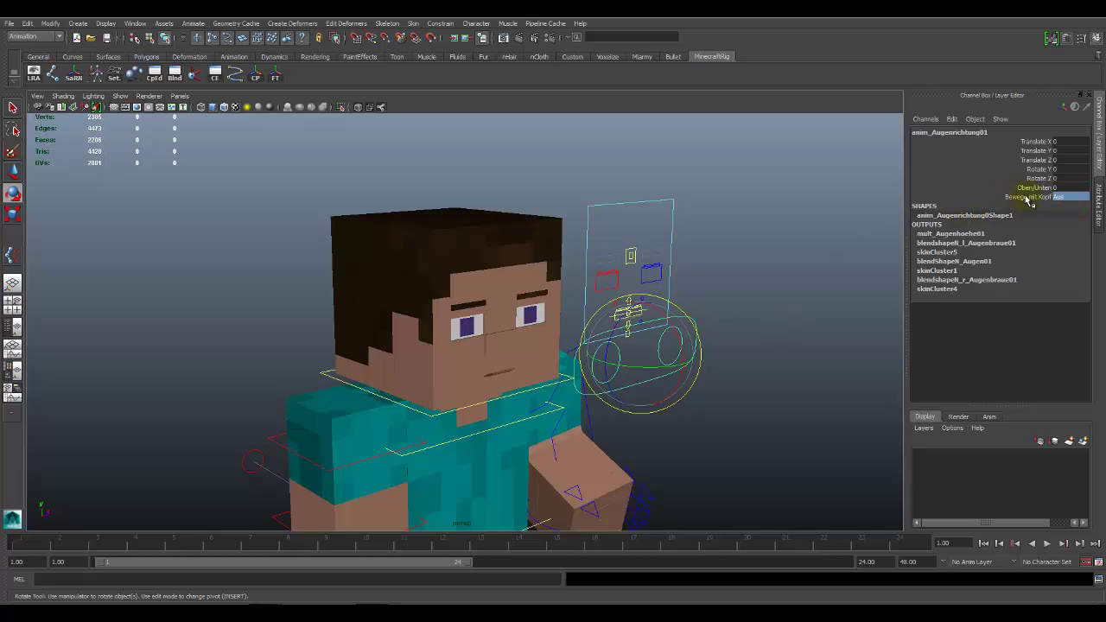
pyautogui.click(752, 355)
# Test-rotate the head control to check the eyes no longer follow, then undo it
pyautogui.click(323, 374)
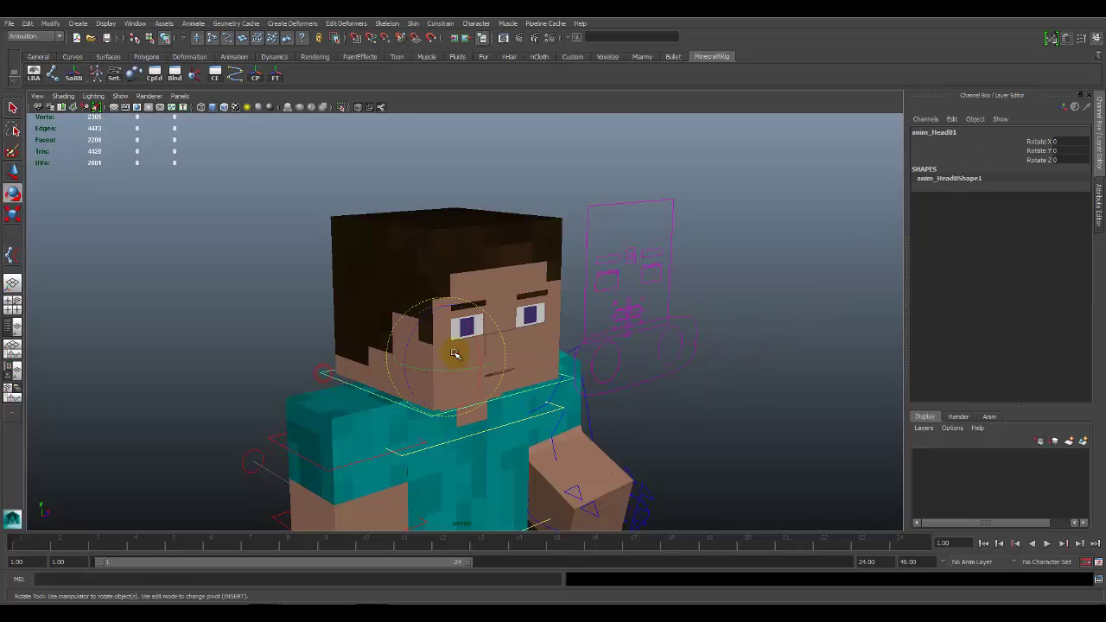
pyautogui.moveTo(454, 348); pyautogui.dragTo(449, 366)
pyautogui.hotkey('ctrl', 'z')
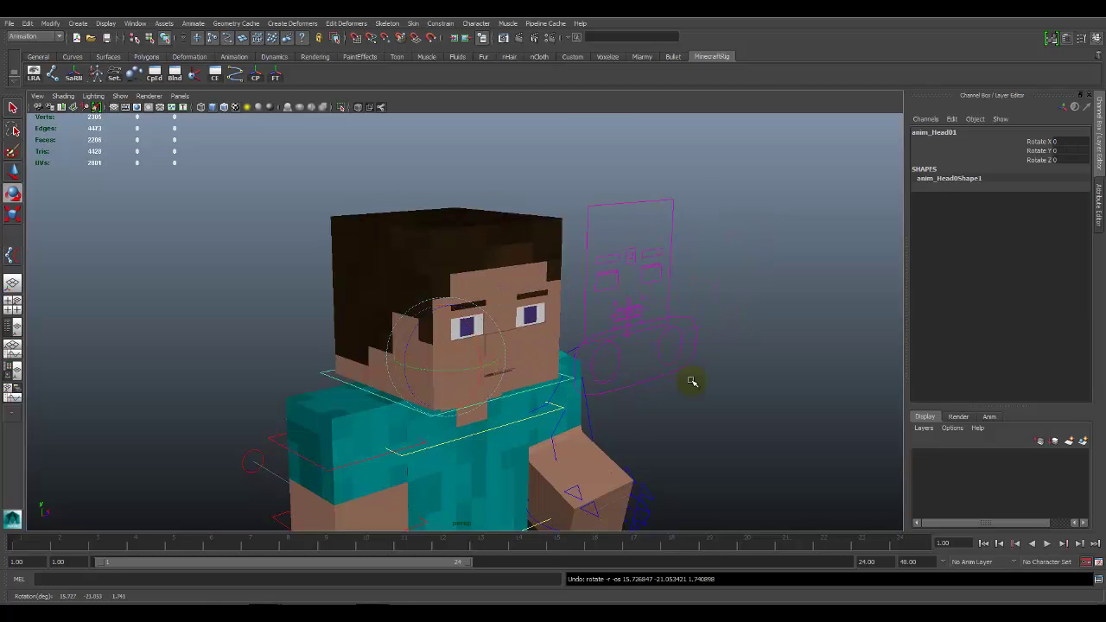
pyautogui.click(676, 287)
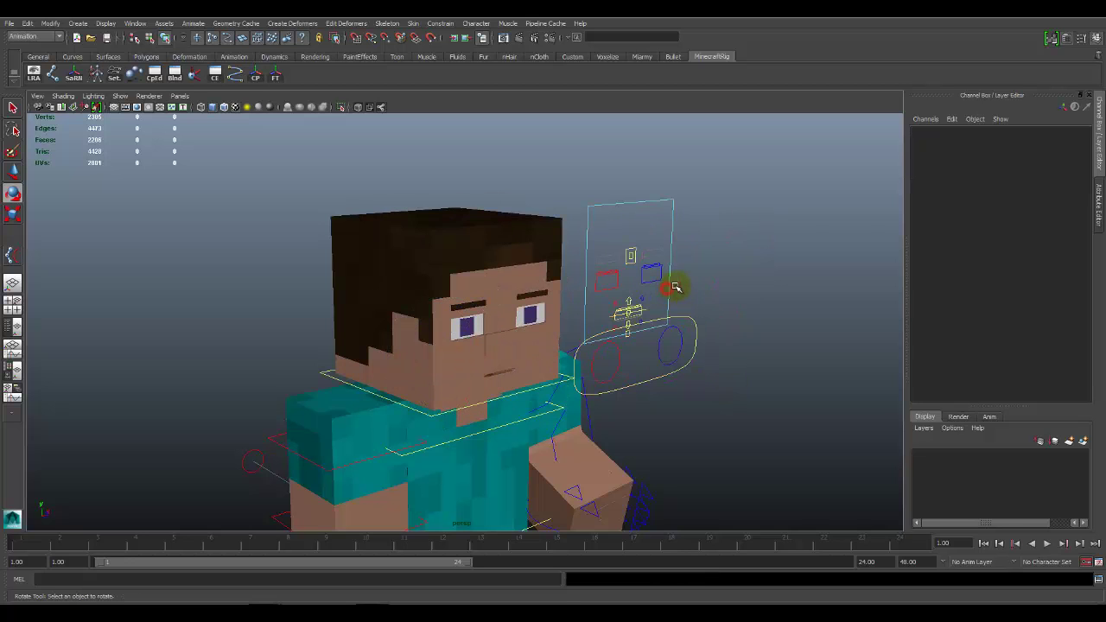
# Set Bewege mit Kopf to Aus on the ctrl_Gesicht01 face control panel
pyautogui.keyDown('alt'); pyautogui.moveTo(682, 287); pyautogui.dragTo(578, 218); pyautogui.keyUp('alt')
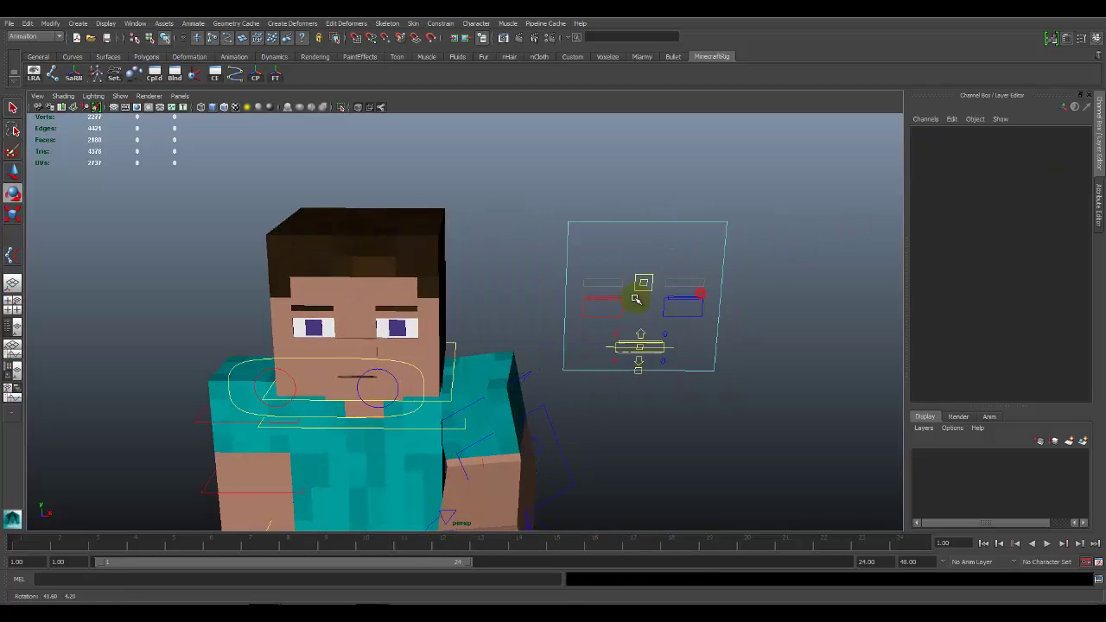
pyautogui.click(568, 228)
pyautogui.click(1031, 234)
pyautogui.click(1058, 233)
pyautogui.click(1072, 249)
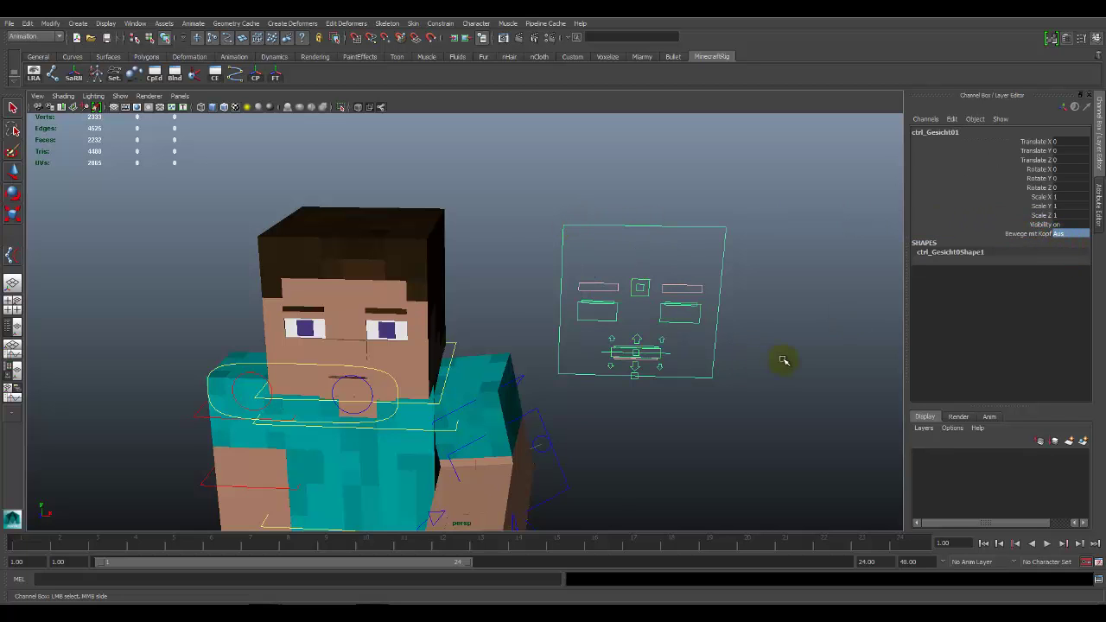
pyautogui.click(762, 349)
pyautogui.press('q')
pyautogui.keyDown('alt'); pyautogui.moveTo(592, 355); pyautogui.dragTo(621, 281); pyautogui.keyUp('alt')
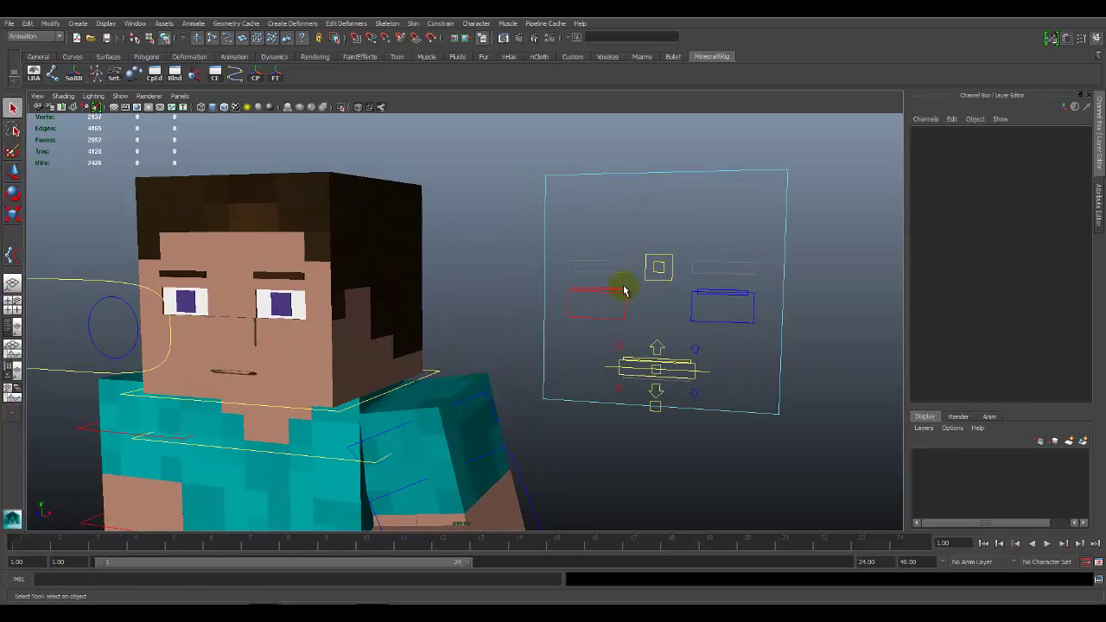
pyautogui.click(626, 298)
pyautogui.click(659, 273)
pyautogui.click(662, 263)
pyautogui.press('w')
pyautogui.moveTo(662, 262)
pyautogui.mouseDown()
pyautogui.moveTo(672, 208)
pyautogui.moveTo(666, 265)
pyautogui.mouseUp()
pyautogui.click(684, 301)
pyautogui.click(671, 274)
pyautogui.click(662, 309)
pyautogui.click(659, 265)
pyautogui.moveTo(659, 230)
pyautogui.mouseDown()
pyautogui.moveTo(654, 258)
pyautogui.moveTo(661, 217)
pyautogui.mouseUp()
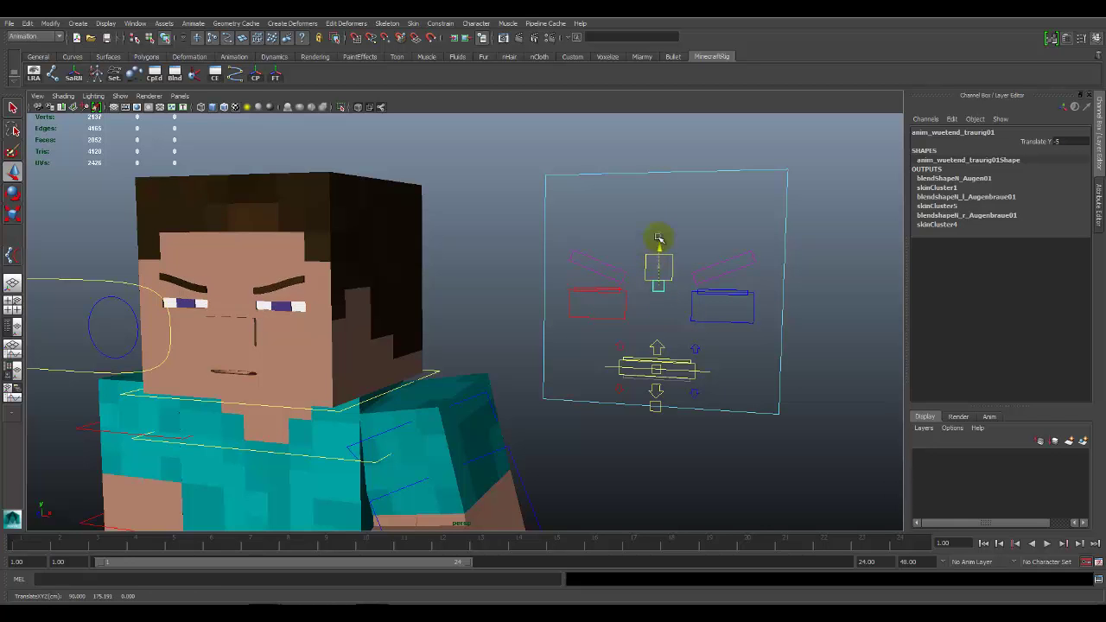
pyautogui.moveTo(671, 180)
pyautogui.keyDown('alt'); pyautogui.mouseDown()
pyautogui.moveTo(433, 346)
pyautogui.moveTo(519, 353)
pyautogui.mouseUp(); pyautogui.keyUp('alt')
pyautogui.keyDown('alt'); pyautogui.moveTo(518, 353); pyautogui.dragTo(526, 370, button='right'); pyautogui.keyUp('alt')
pyautogui.keyDown('alt'); pyautogui.moveTo(526, 371); pyautogui.dragTo(480, 361); pyautogui.keyUp('alt')
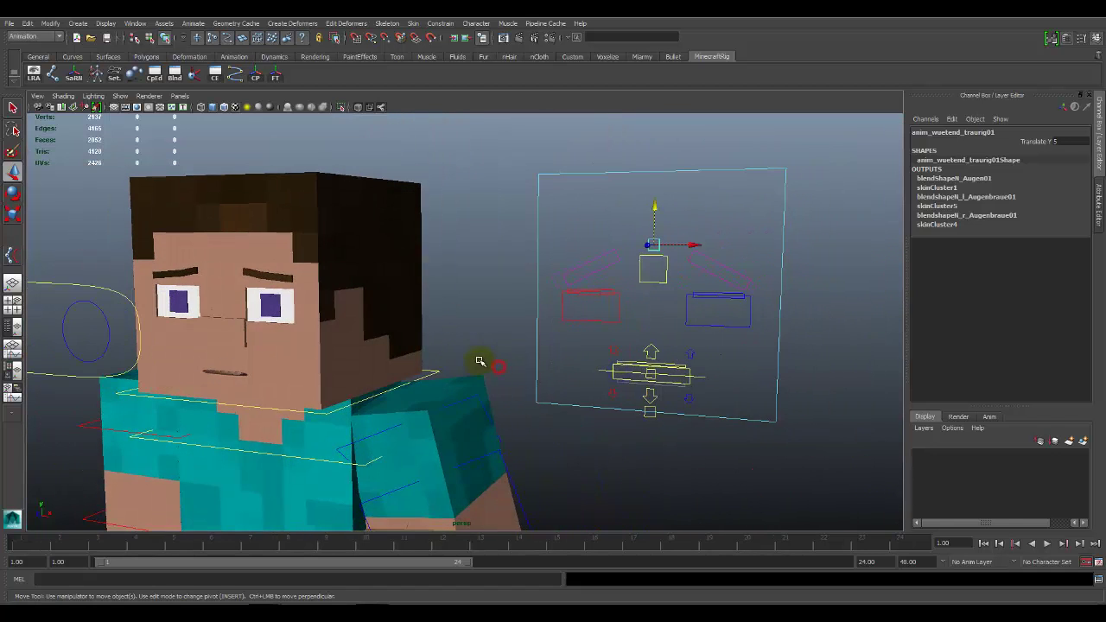
pyautogui.moveTo(655, 207)
pyautogui.mouseDown()
pyautogui.moveTo(654, 256)
pyautogui.moveTo(672, 198)
pyautogui.moveTo(658, 258)
pyautogui.mouseUp()
pyautogui.click(1075, 141)
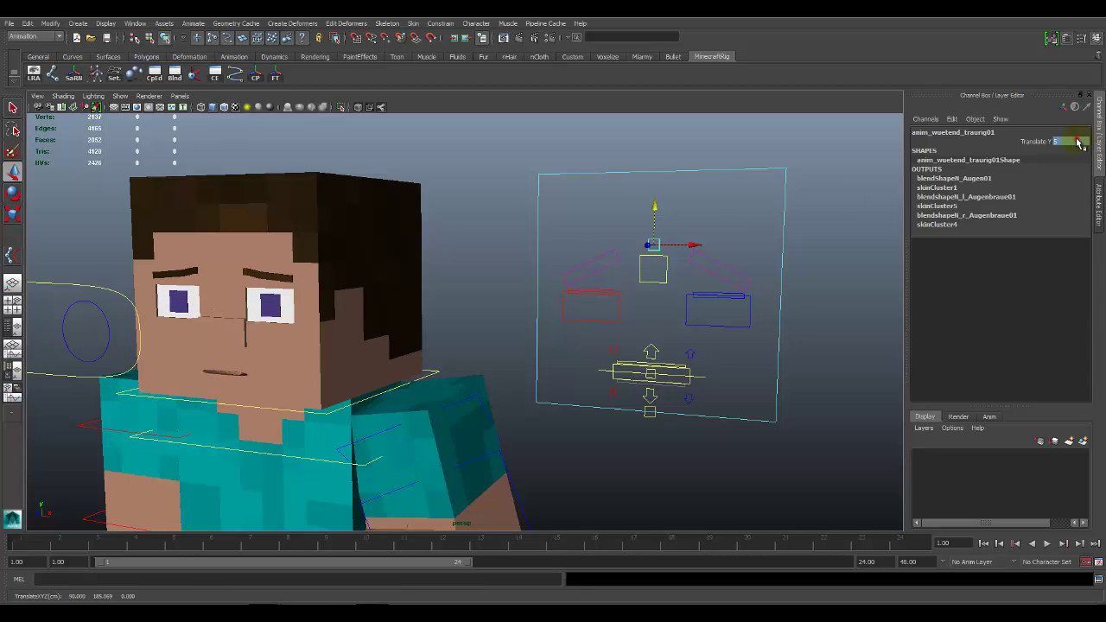
pyautogui.write('0')
pyautogui.press('Return')
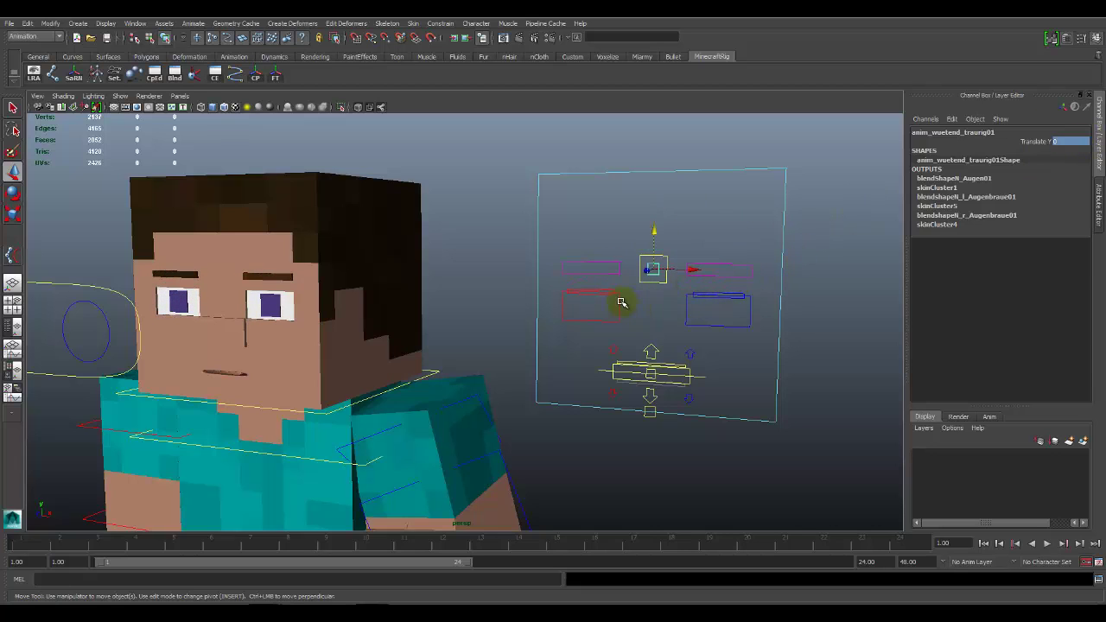
pyautogui.click(619, 303)
pyautogui.press('r')
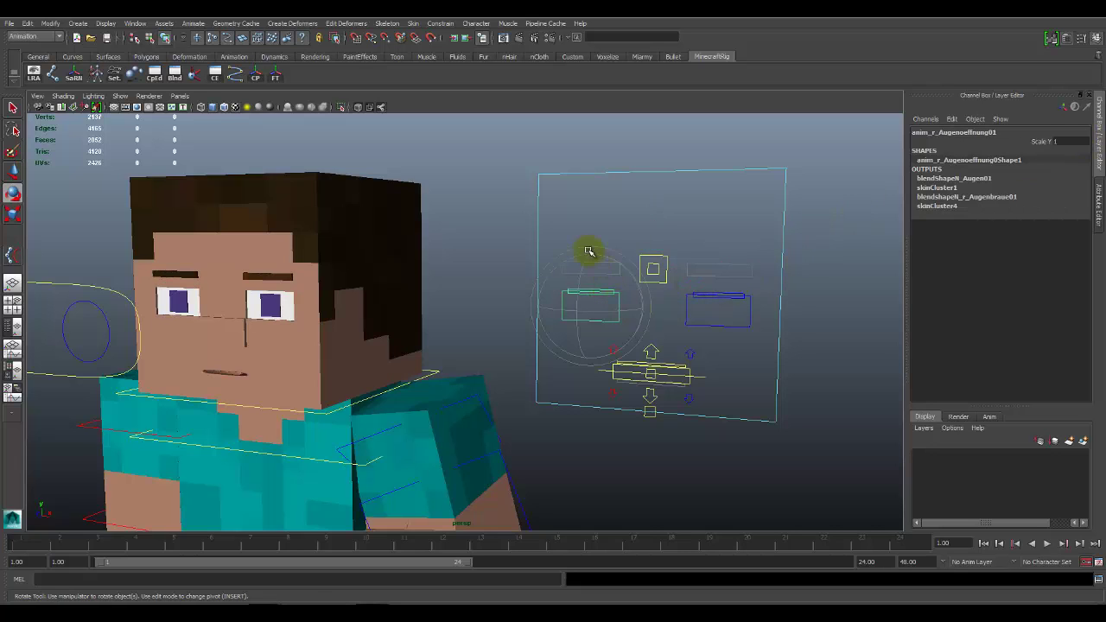
pyautogui.moveTo(588, 255)
pyautogui.mouseDown()
pyautogui.moveTo(588, 302)
pyautogui.moveTo(600, 217)
pyautogui.moveTo(593, 290)
pyautogui.mouseUp()
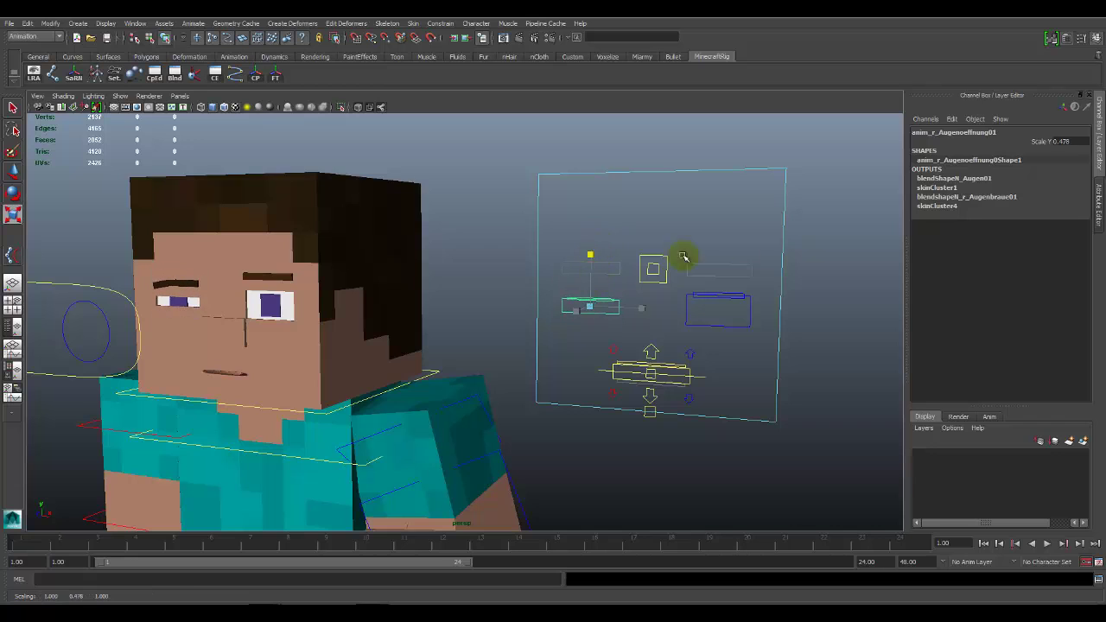
pyautogui.click(1064, 142)
pyautogui.write('.2')
pyautogui.press('Return')
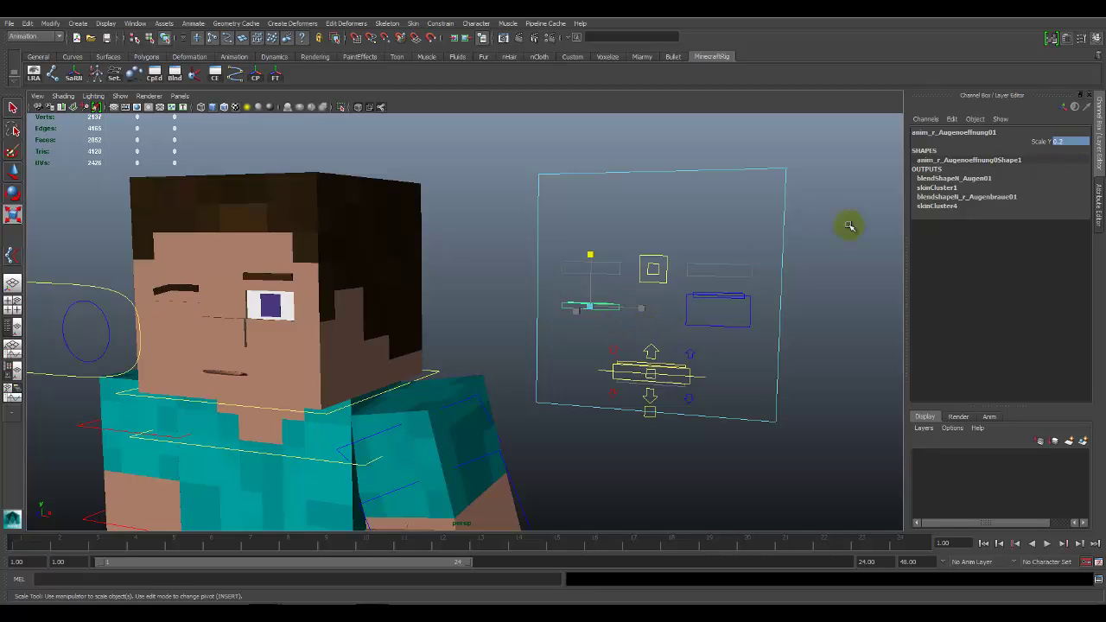
pyautogui.write('1')
pyautogui.press('Return')
pyautogui.press('q')
pyautogui.click(605, 295)
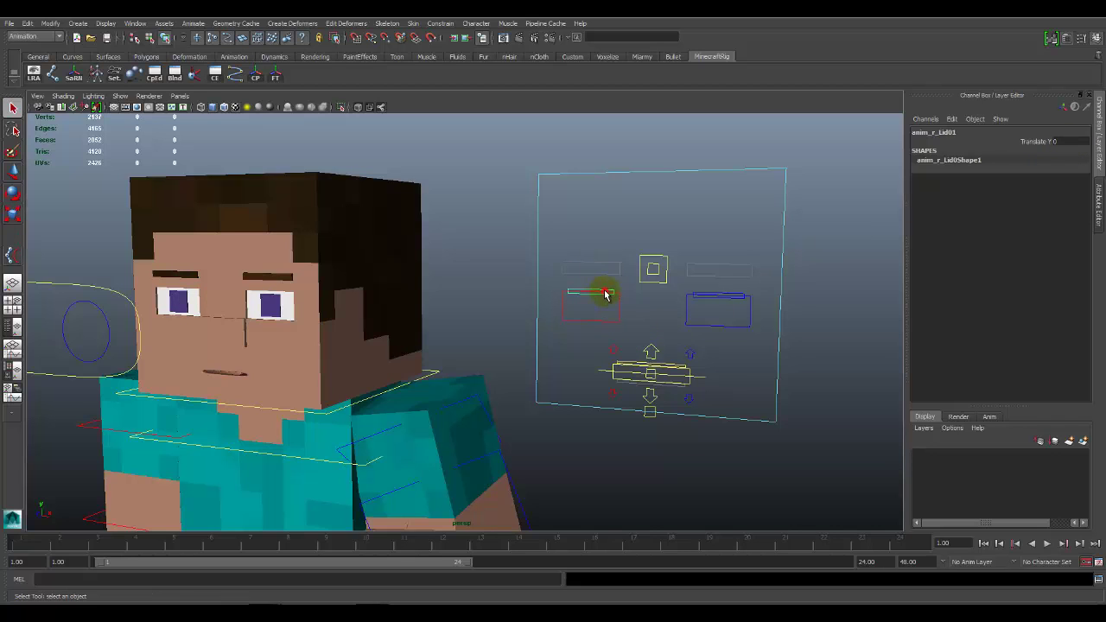
pyautogui.press('w')
pyautogui.moveTo(590, 254)
pyautogui.mouseDown()
pyautogui.moveTo(593, 291)
pyautogui.moveTo(611, 241)
pyautogui.moveTo(606, 288)
pyautogui.moveTo(622, 234)
pyautogui.mouseUp()
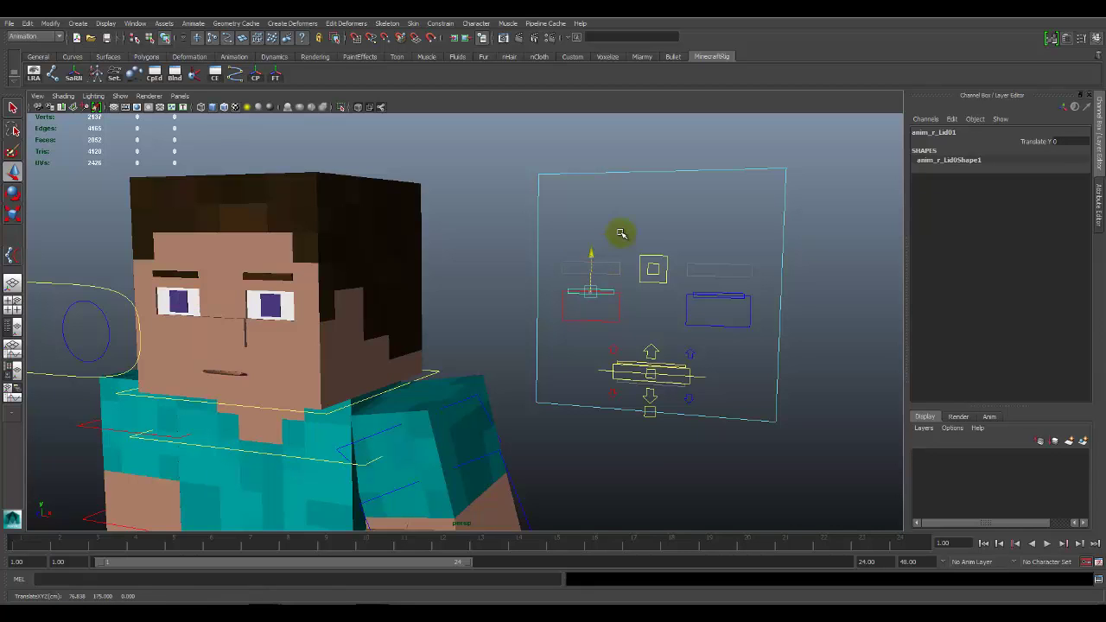
pyautogui.click(660, 256)
pyautogui.moveTo(654, 230); pyautogui.dragTo(674, 166)
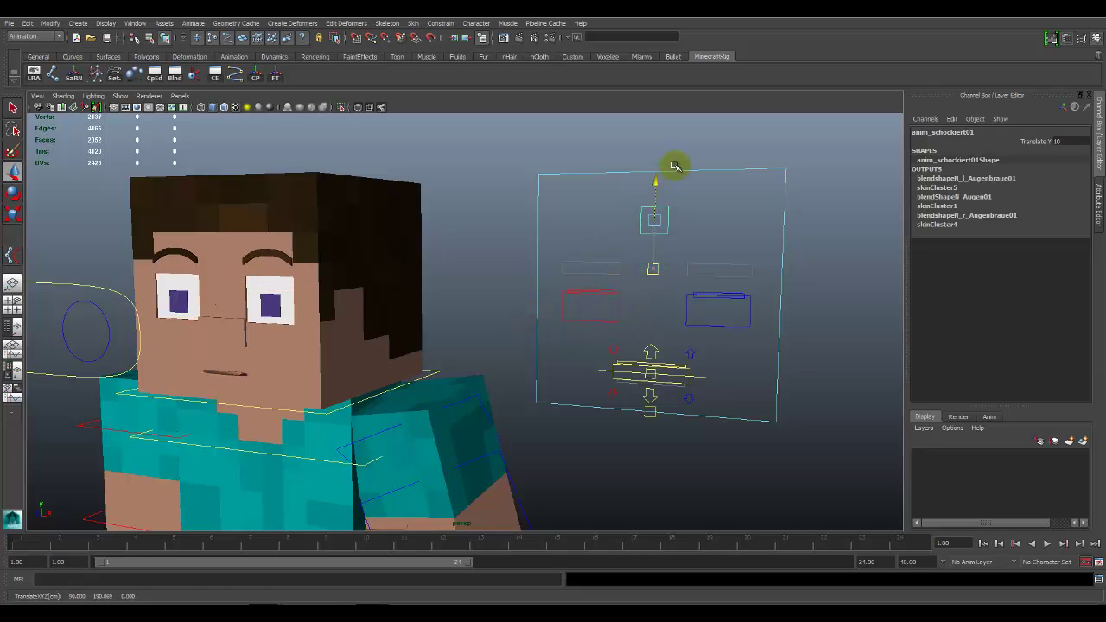
pyautogui.click(589, 290)
pyautogui.moveTo(592, 257)
pyautogui.mouseDown()
pyautogui.moveTo(588, 295)
pyautogui.moveTo(593, 241)
pyautogui.mouseUp()
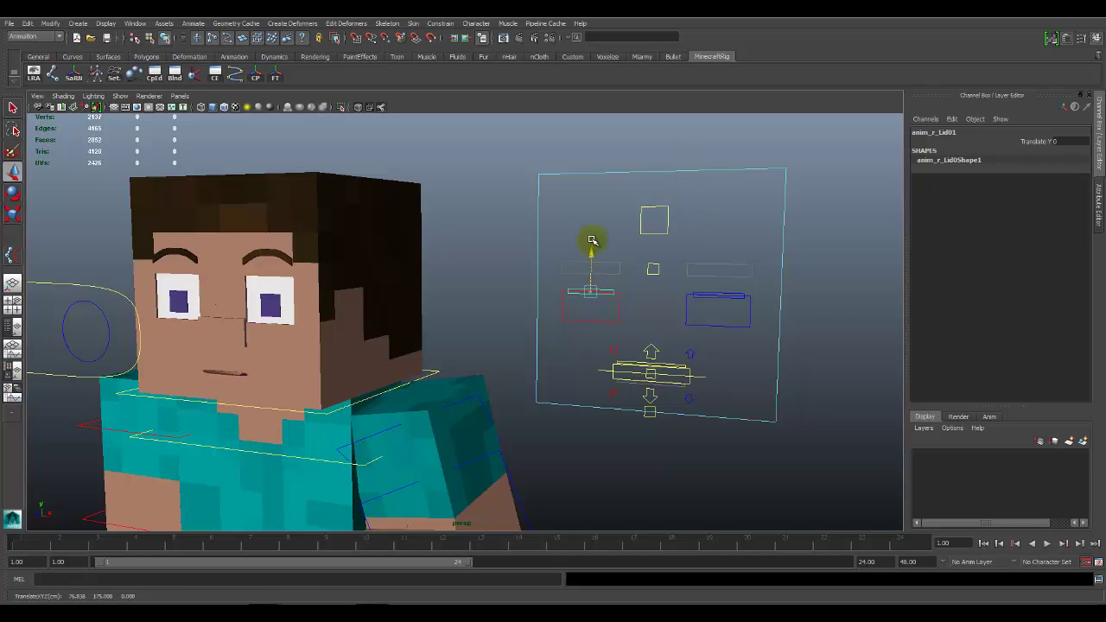
pyautogui.click(648, 219)
pyautogui.moveTo(659, 185); pyautogui.dragTo(657, 235)
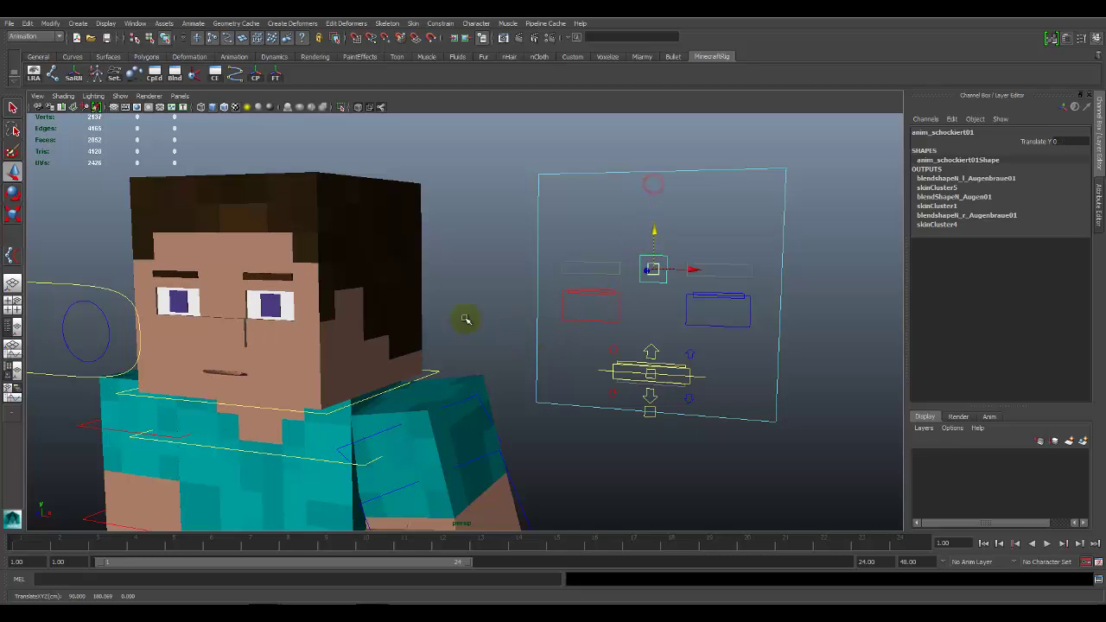
pyautogui.moveTo(270, 336)
pyautogui.keyDown('alt'); pyautogui.mouseDown(button='right')
pyautogui.moveTo(346, 365)
pyautogui.moveTo(860, 417)
pyautogui.mouseUp(button='right'); pyautogui.keyUp('alt')
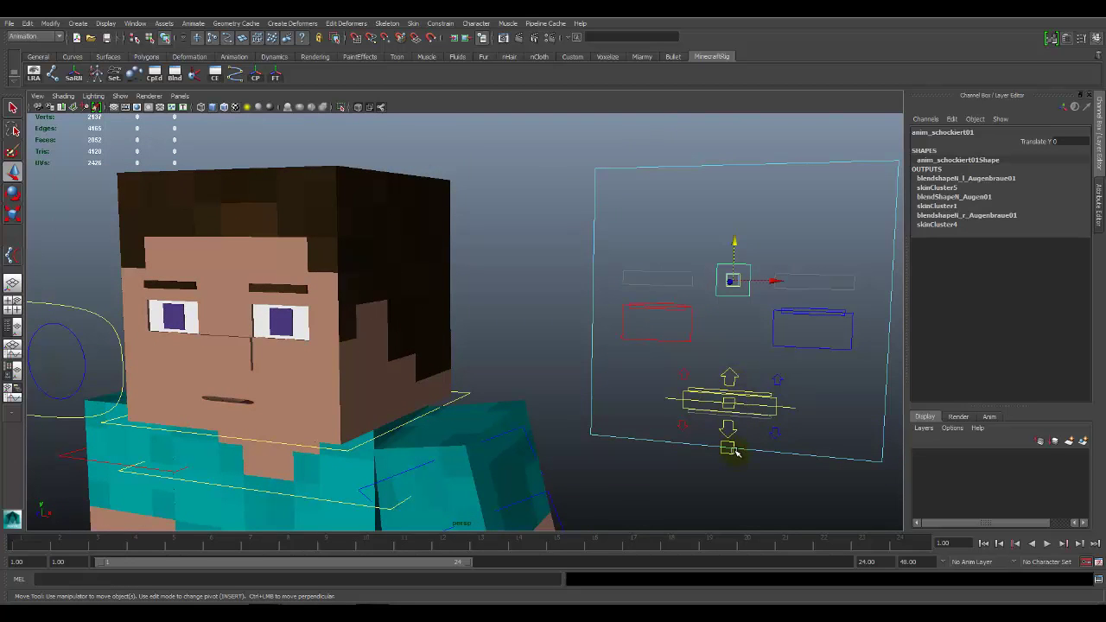
pyautogui.click(770, 417)
pyautogui.moveTo(769, 406); pyautogui.dragTo(779, 416)
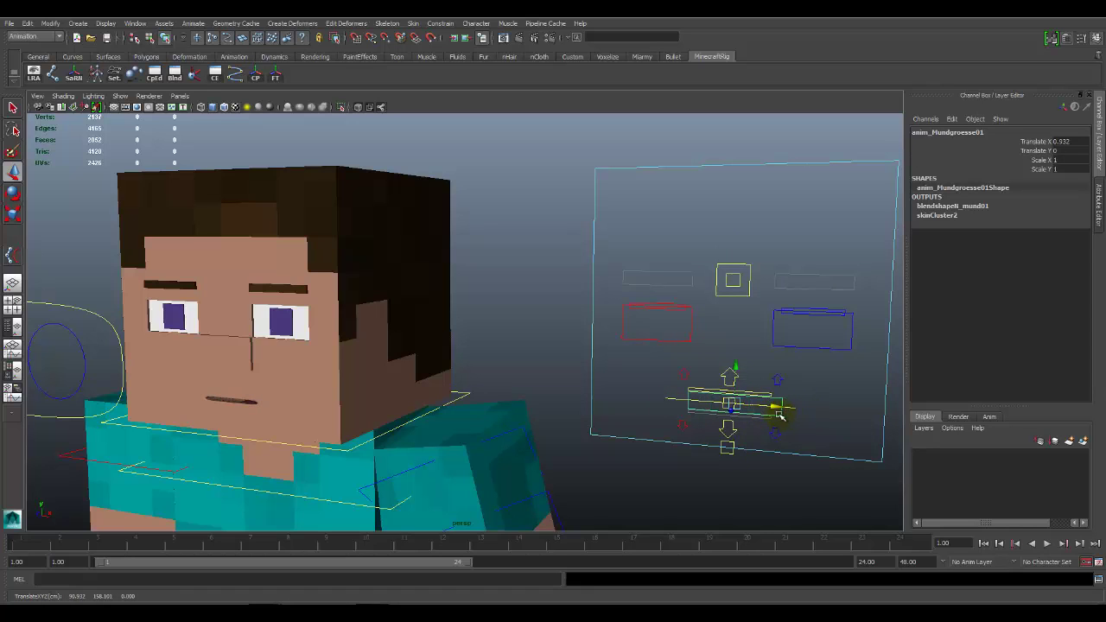
pyautogui.press('r')
pyautogui.moveTo(733, 404); pyautogui.dragTo(765, 405)
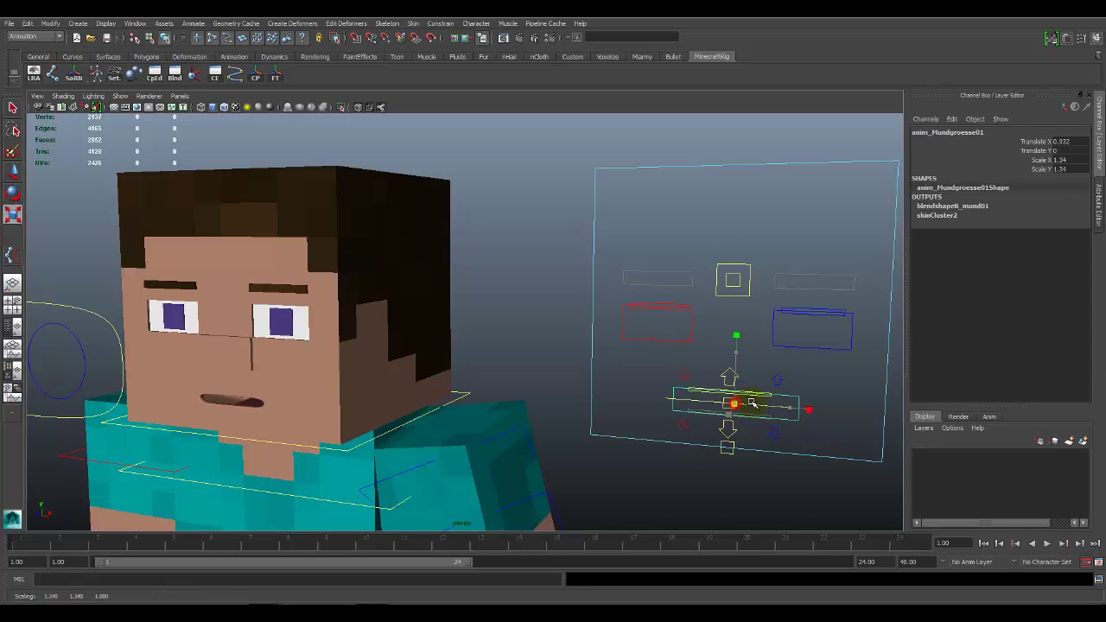
pyautogui.moveTo(737, 357); pyautogui.dragTo(734, 328)
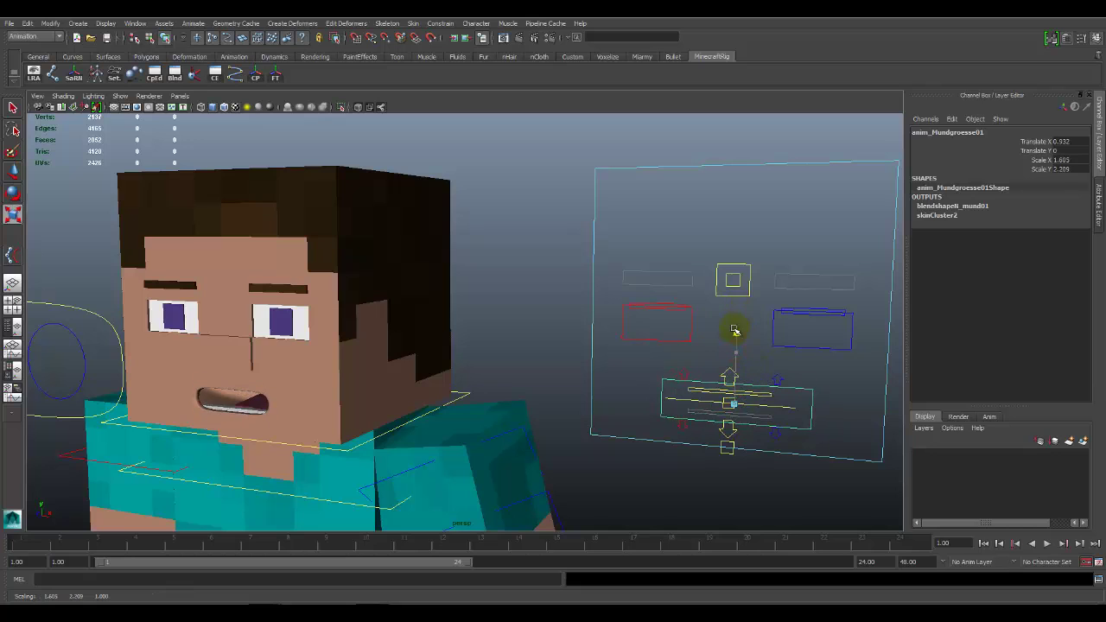
pyautogui.moveTo(1068, 141); pyautogui.dragTo(1057, 171)
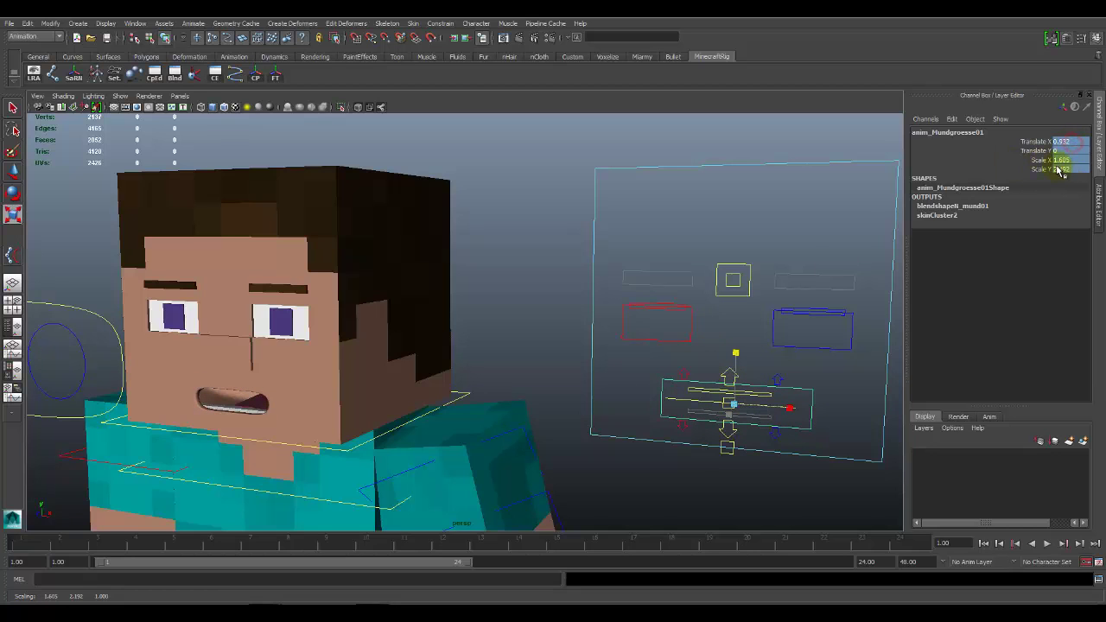
pyautogui.write('0')
pyautogui.press('Return')
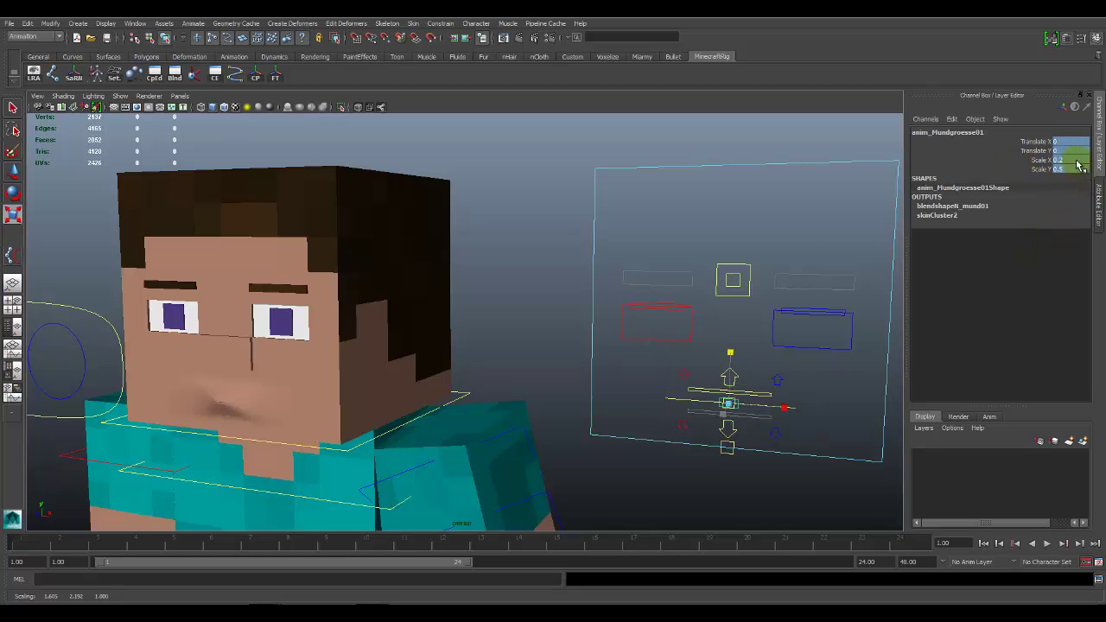
pyautogui.moveTo(1077, 160); pyautogui.dragTo(1072, 169)
pyautogui.write('1')
pyautogui.press('Return')
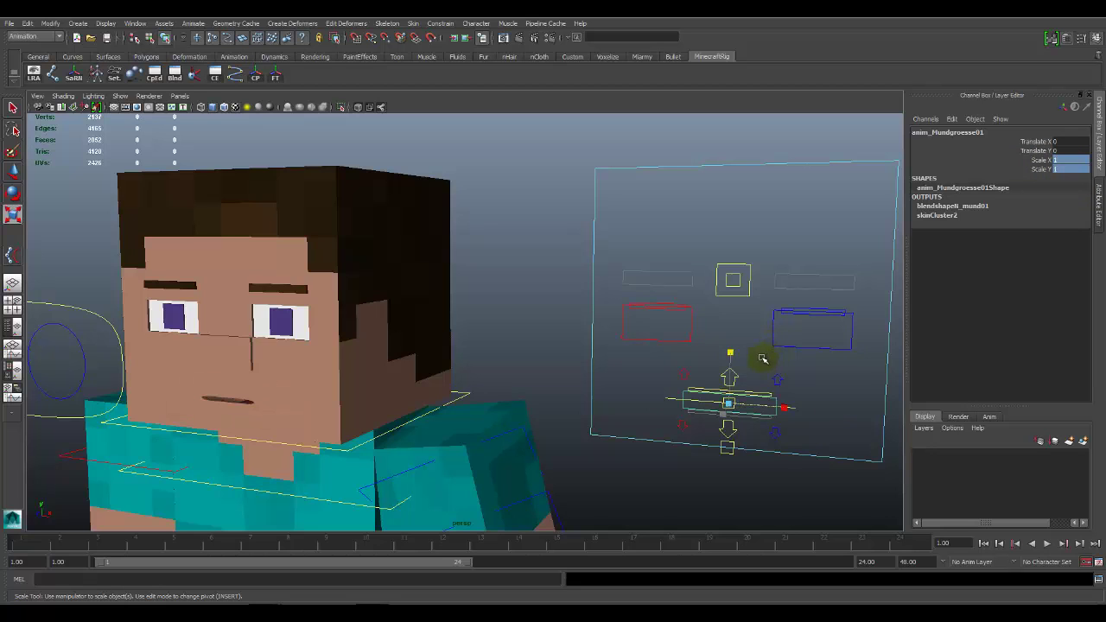
pyautogui.click(650, 383)
pyautogui.click(730, 382)
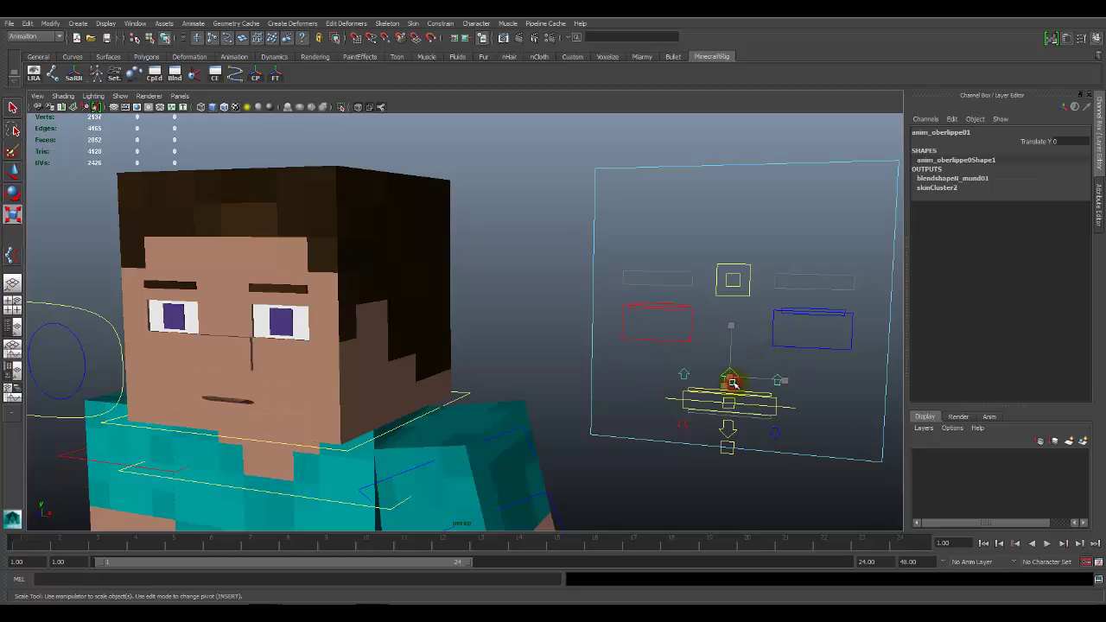
pyautogui.press('w')
pyautogui.moveTo(731, 377); pyautogui.dragTo(743, 417)
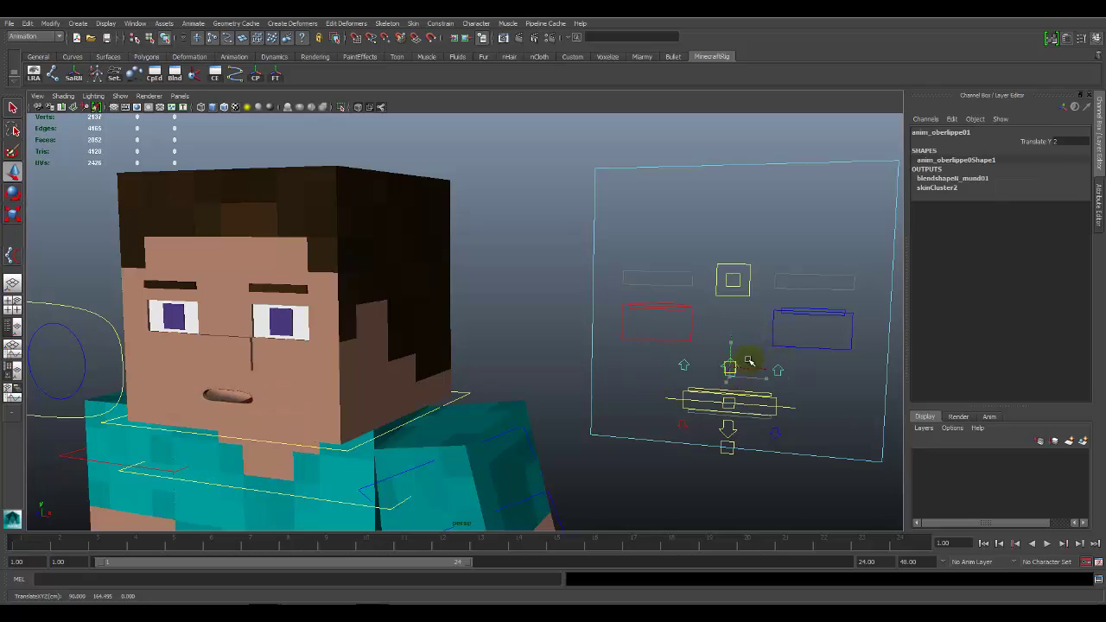
pyautogui.click(733, 426)
pyautogui.moveTo(730, 381); pyautogui.dragTo(739, 380)
pyautogui.click(772, 382)
pyautogui.click(770, 436)
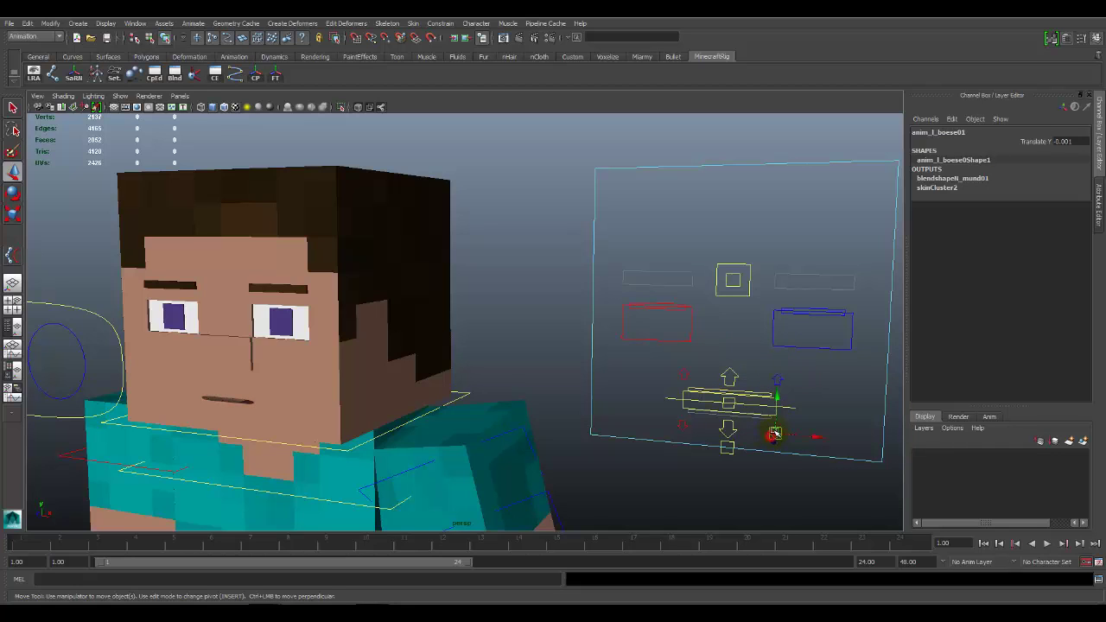
pyautogui.moveTo(775, 434); pyautogui.dragTo(783, 405)
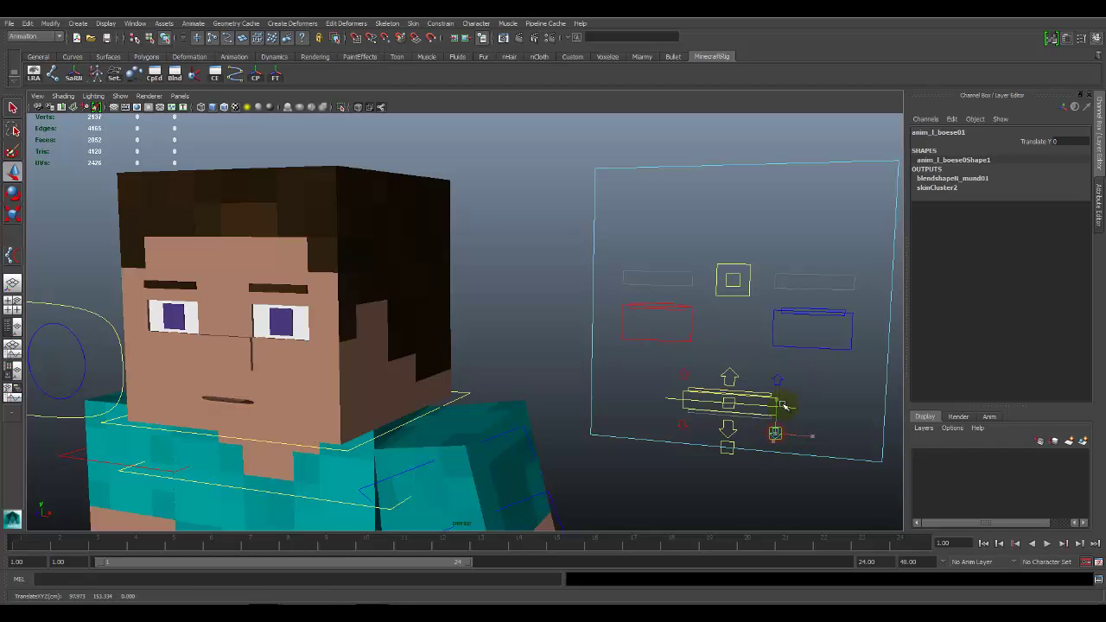
pyautogui.click(689, 402)
pyautogui.moveTo(730, 367); pyautogui.dragTo(731, 373)
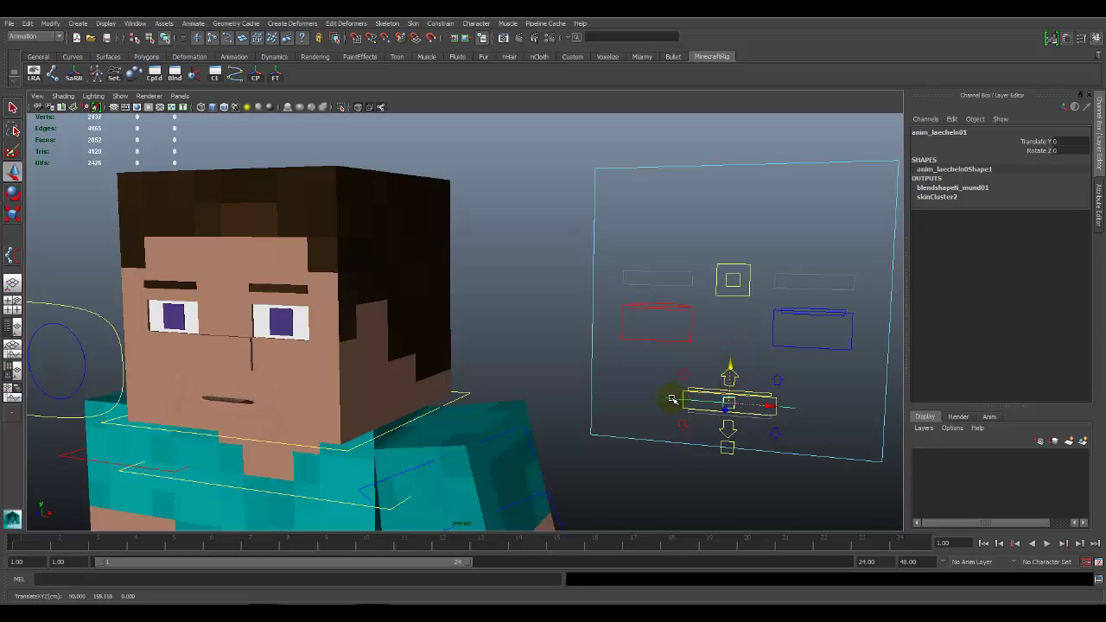
pyautogui.press('e')
pyautogui.moveTo(751, 359); pyautogui.dragTo(763, 368)
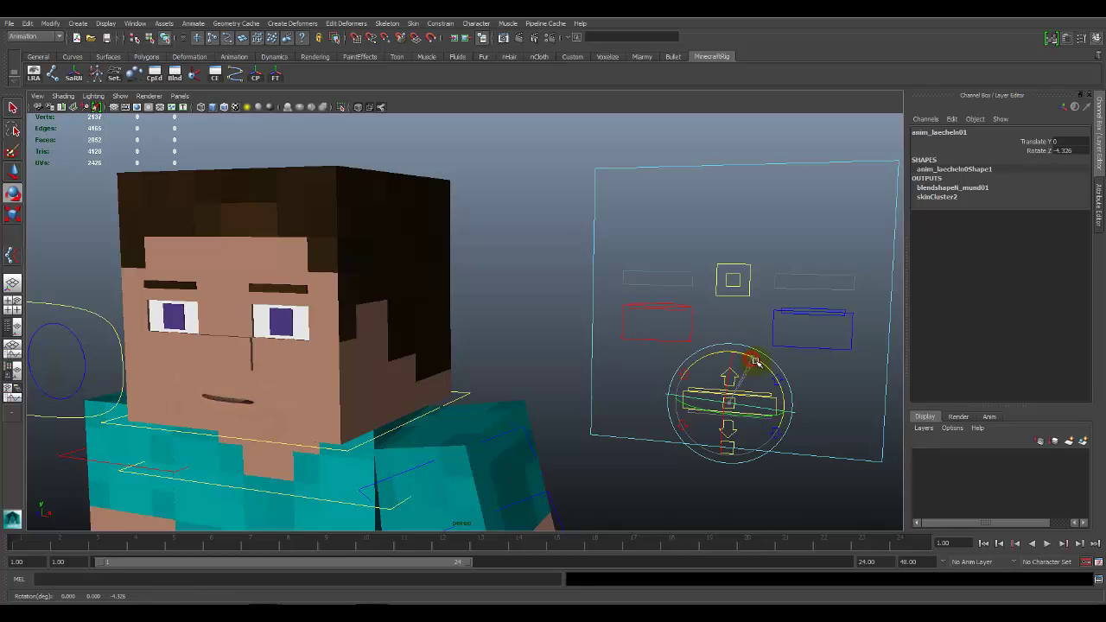
pyautogui.moveTo(745, 352); pyautogui.dragTo(741, 380)
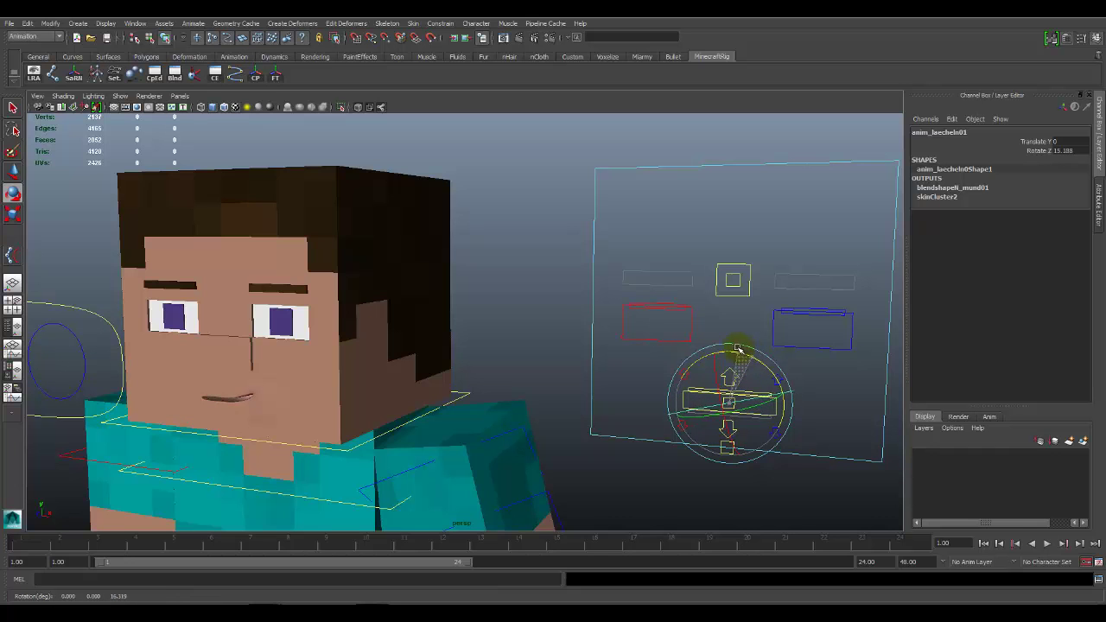
pyautogui.keyDown('alt'); pyautogui.moveTo(414, 409); pyautogui.dragTo(624, 421, button='right'); pyautogui.keyUp('alt')
pyautogui.keyDown('alt'); pyautogui.moveTo(624, 420); pyautogui.dragTo(648, 416); pyautogui.keyUp('alt')
pyautogui.doubleClick(1072, 150)
pyautogui.write('0')
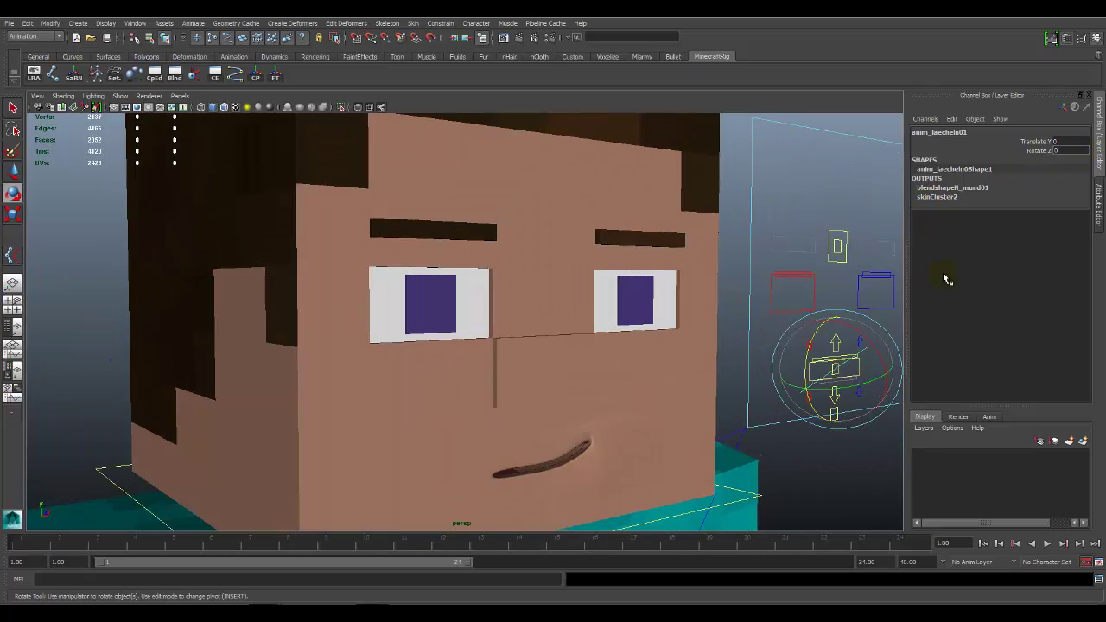
pyautogui.press('Return')
pyautogui.press('q')
pyautogui.click(752, 448)
pyautogui.scroll(-3, 736, 439)
pyautogui.moveTo(736, 439)
pyautogui.keyDown('alt'); pyautogui.mouseDown()
pyautogui.moveTo(669, 445)
pyautogui.moveTo(768, 401)
pyautogui.mouseUp(); pyautogui.keyUp('alt')
pyautogui.click(749, 398)
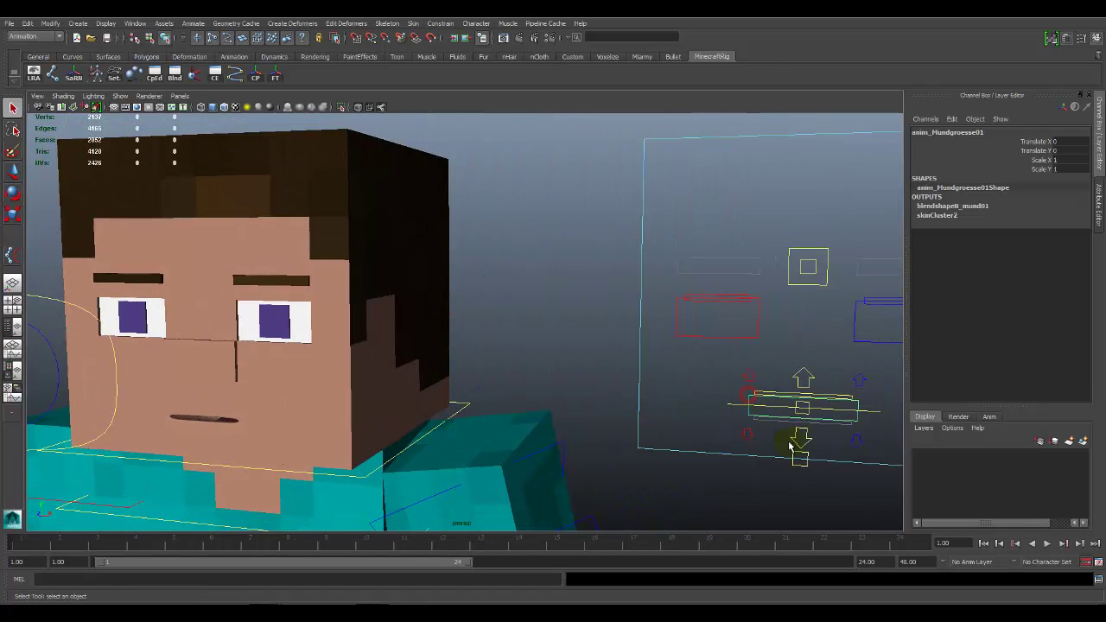
# Move the teeth control down to drop Steve's teeth
pyautogui.click(819, 399)
pyautogui.press('w')
pyautogui.moveTo(798, 369); pyautogui.dragTo(812, 377)
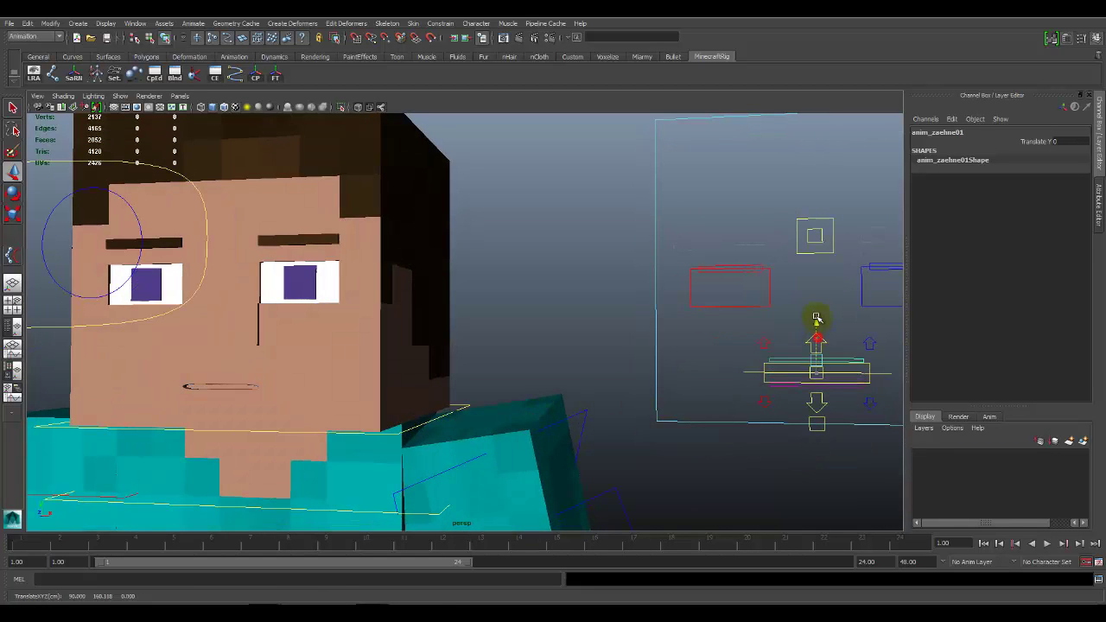
pyautogui.keyDown('alt'); pyautogui.moveTo(816, 318); pyautogui.dragTo(772, 368); pyautogui.keyUp('alt')
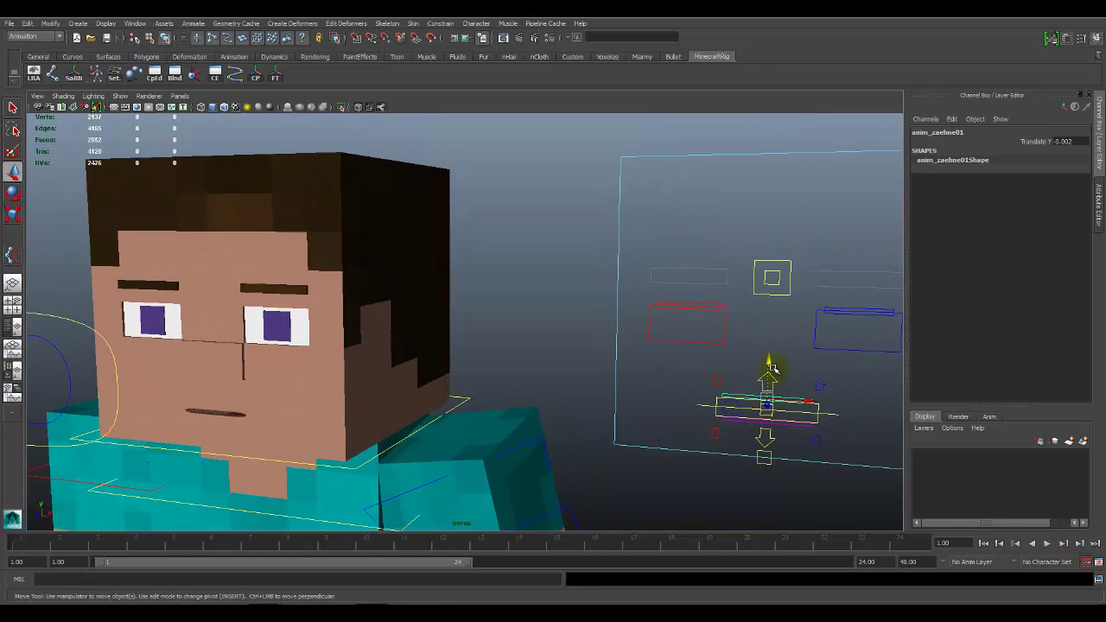
pyautogui.click(840, 448)
# Move the tongue control so the tongue sticks out and slides side to side
pyautogui.click(766, 415)
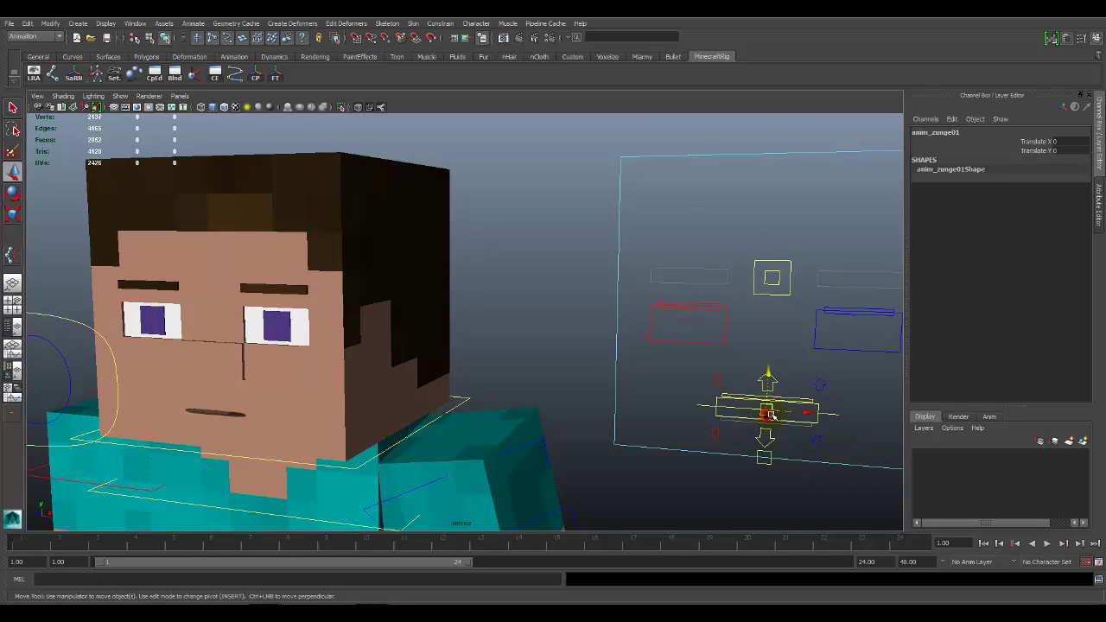
pyautogui.moveTo(806, 412)
pyautogui.mouseDown()
pyautogui.moveTo(772, 429)
pyautogui.moveTo(787, 414)
pyautogui.mouseUp()
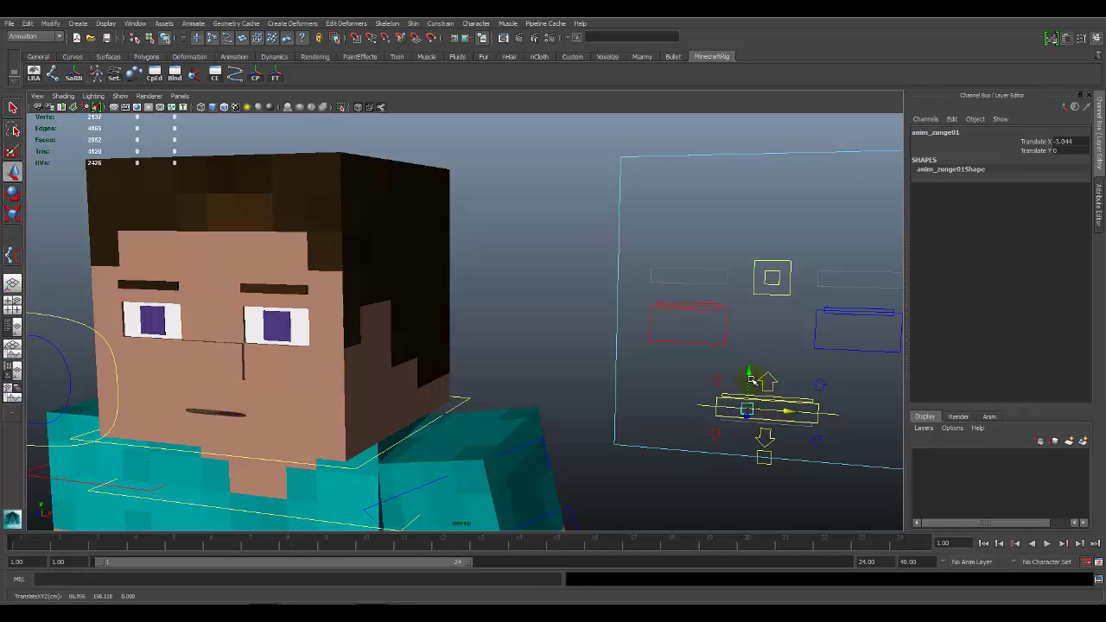
pyautogui.moveTo(751, 379); pyautogui.dragTo(743, 395)
pyautogui.moveTo(785, 424)
pyautogui.mouseDown()
pyautogui.moveTo(830, 425)
pyautogui.moveTo(770, 440)
pyautogui.moveTo(818, 441)
pyautogui.mouseUp()
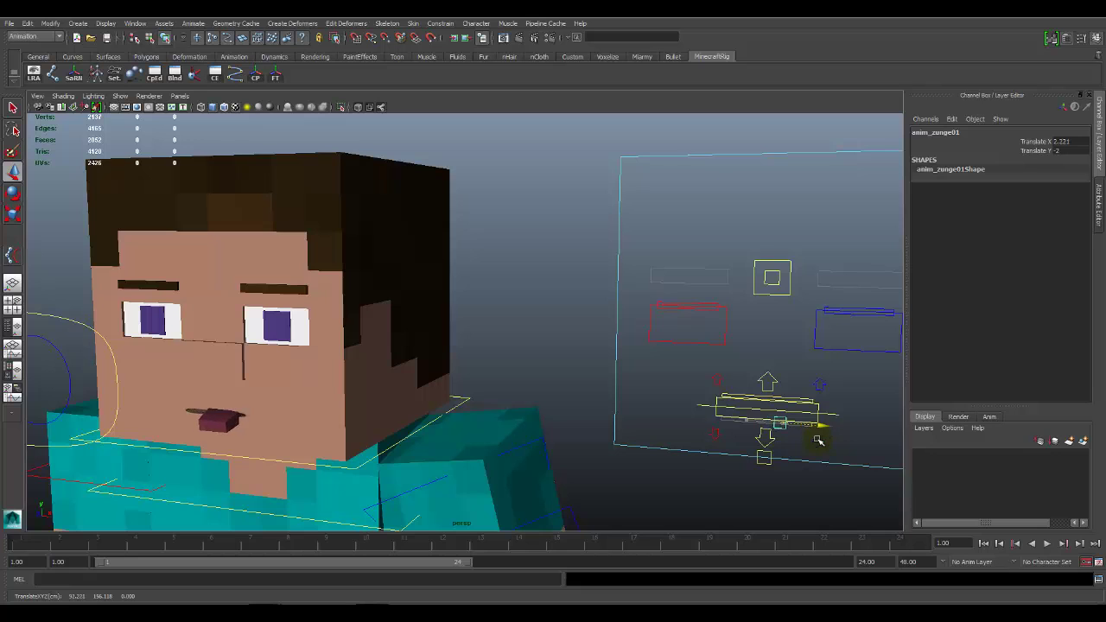
# Scale anim_Mundgroesse01 to make the mouth taller and slightly narrower (0.937 by 1.761)
pyautogui.click(723, 404)
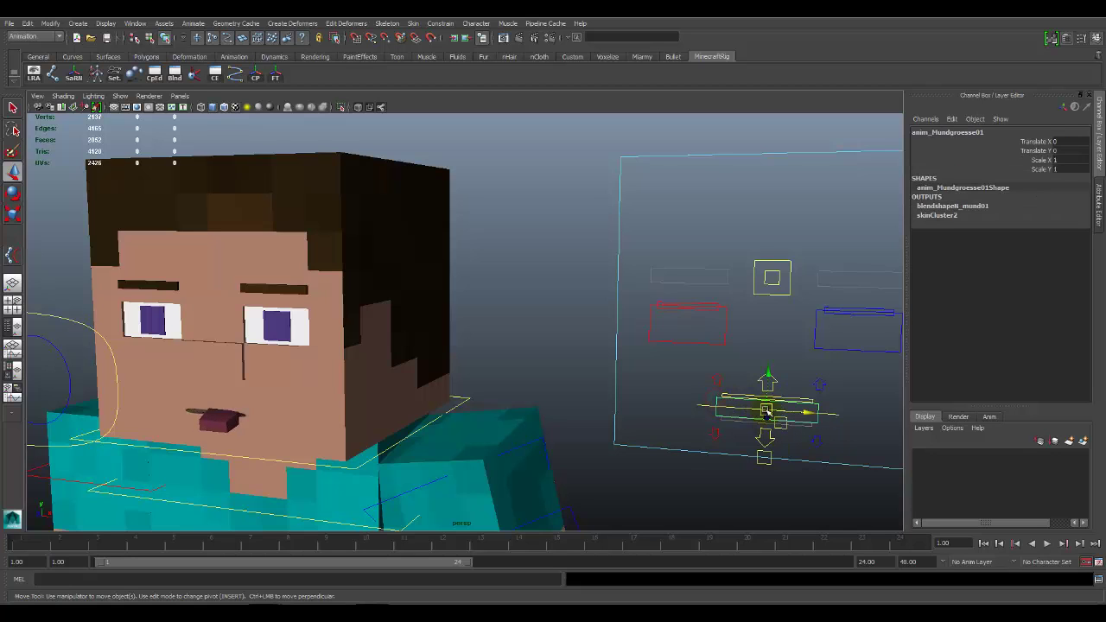
pyautogui.press('r')
pyautogui.moveTo(768, 361); pyautogui.dragTo(771, 313)
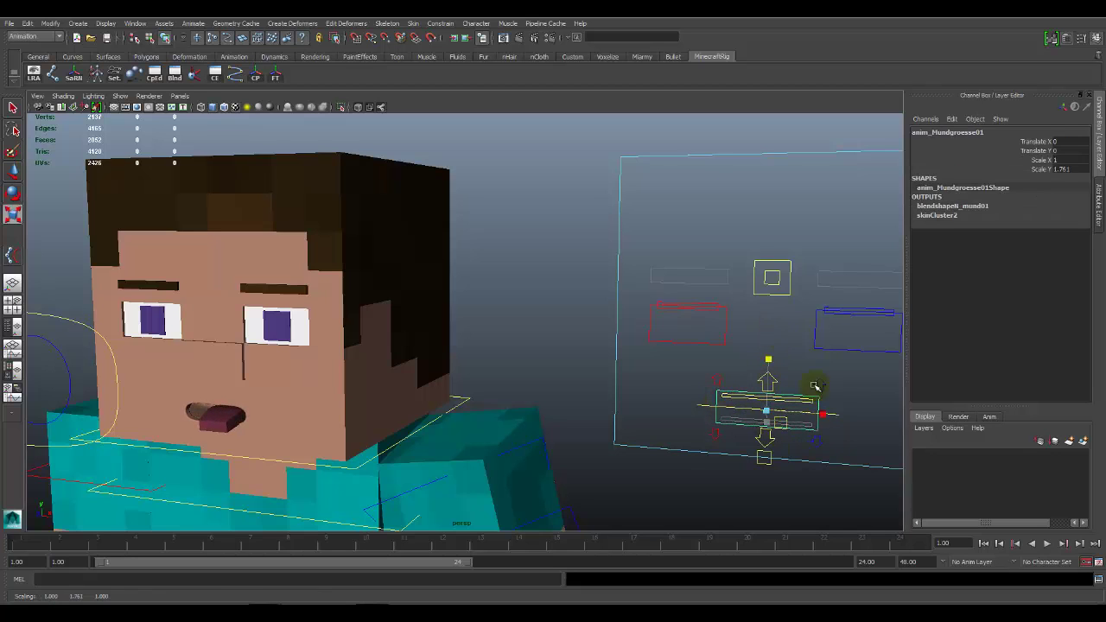
pyautogui.moveTo(821, 414)
pyautogui.mouseDown()
pyautogui.moveTo(775, 414)
pyautogui.moveTo(820, 416)
pyautogui.mouseUp()
pyautogui.keyDown('alt'); pyautogui.moveTo(452, 444); pyautogui.dragTo(563, 437); pyautogui.keyUp('alt')
pyautogui.keyDown('alt'); pyautogui.moveTo(562, 438); pyautogui.dragTo(562, 393, button='right'); pyautogui.keyUp('alt')
pyautogui.moveTo(562, 393)
pyautogui.keyDown('alt'); pyautogui.mouseDown()
pyautogui.moveTo(681, 420)
pyautogui.moveTo(647, 424)
pyautogui.mouseUp(); pyautogui.keyUp('alt')
pyautogui.keyDown('alt'); pyautogui.moveTo(647, 424); pyautogui.dragTo(566, 407, button='right'); pyautogui.keyUp('alt')
pyautogui.keyDown('alt'); pyautogui.moveTo(565, 407); pyautogui.dragTo(644, 415); pyautogui.keyUp('alt')
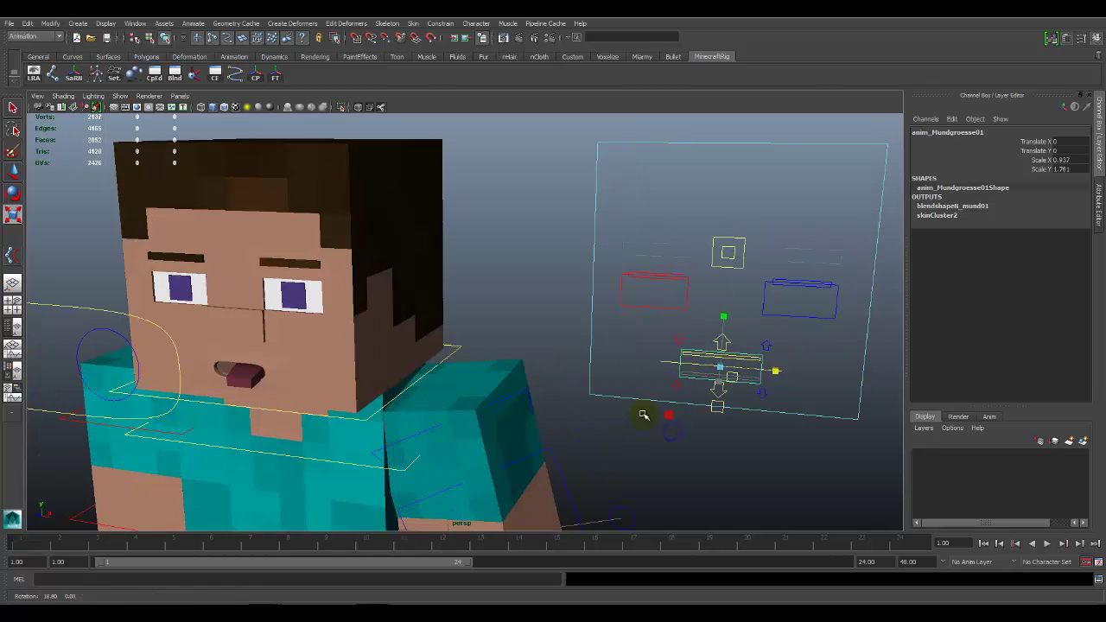
pyautogui.press('q')
# Zero the tongue control's Translate X and Y so the tongue goes back inside
pyautogui.click(733, 378)
pyautogui.moveTo(1065, 142); pyautogui.dragTo(1070, 161)
pyautogui.write('0')
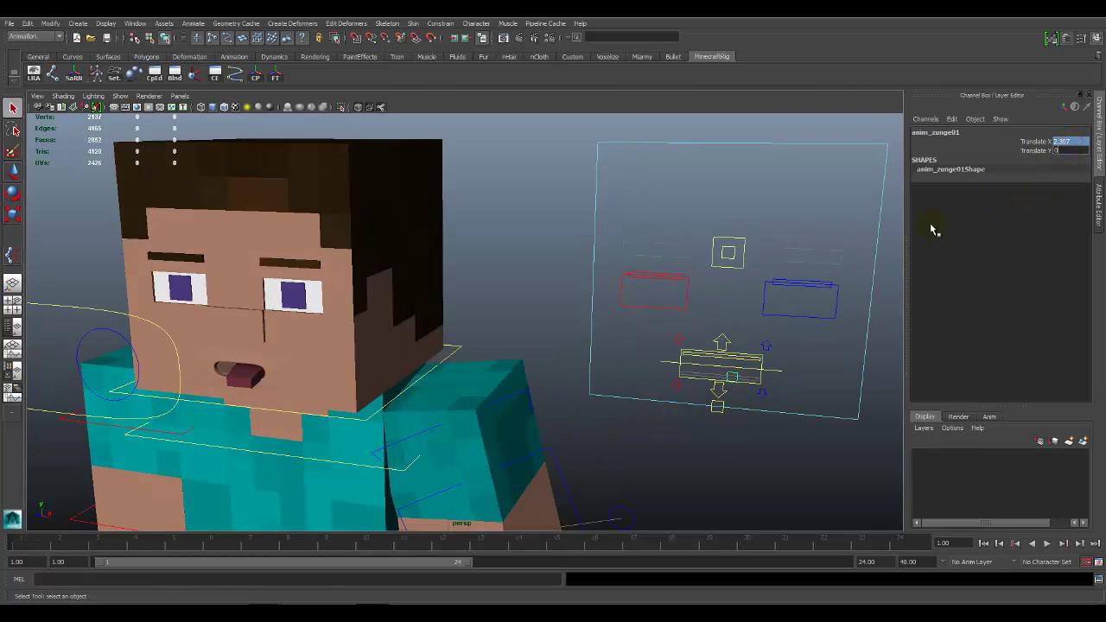
pyautogui.press('Return')
pyautogui.click(717, 405)
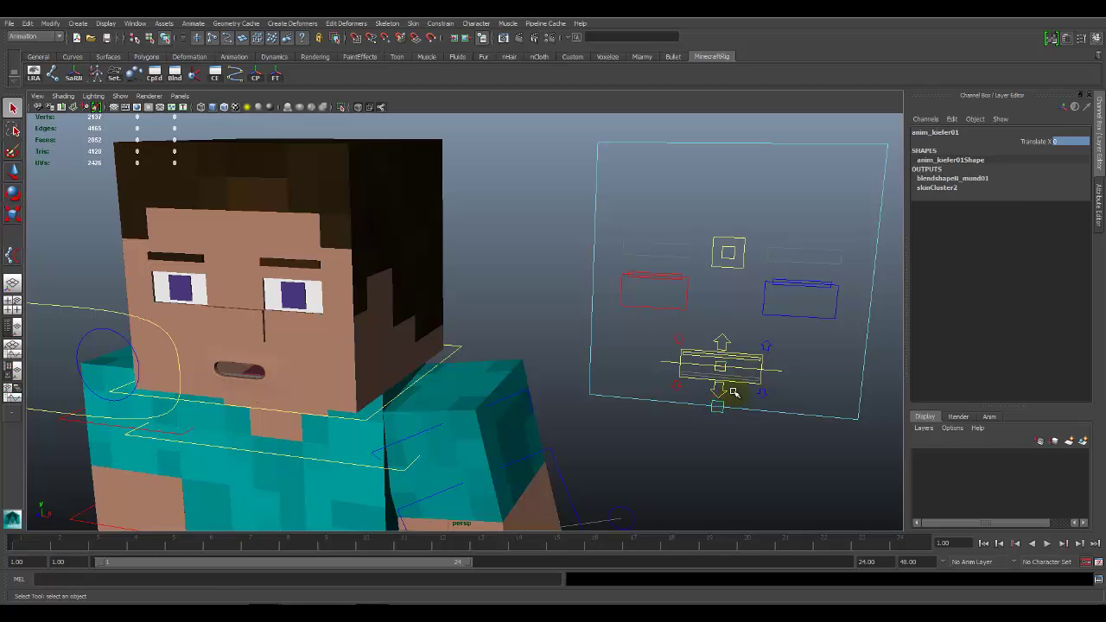
# Move anim_kiefer01 to open the jaw, then reset its offset to 0
pyautogui.press('w')
pyautogui.moveTo(713, 408); pyautogui.dragTo(846, 429)
pyautogui.write('0')
pyautogui.press('Return')
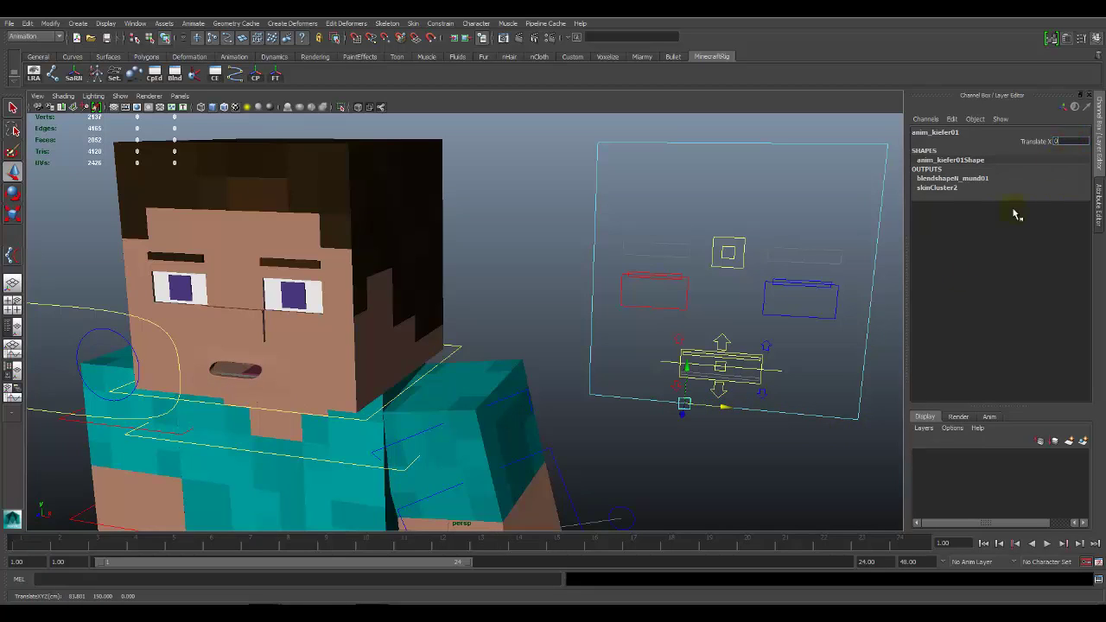
# Shift and raise the mouth shape control, then reset its Translate values to zero
pyautogui.click(763, 365)
pyautogui.moveTo(761, 365); pyautogui.dragTo(749, 370)
pyautogui.moveTo(711, 328); pyautogui.dragTo(722, 302)
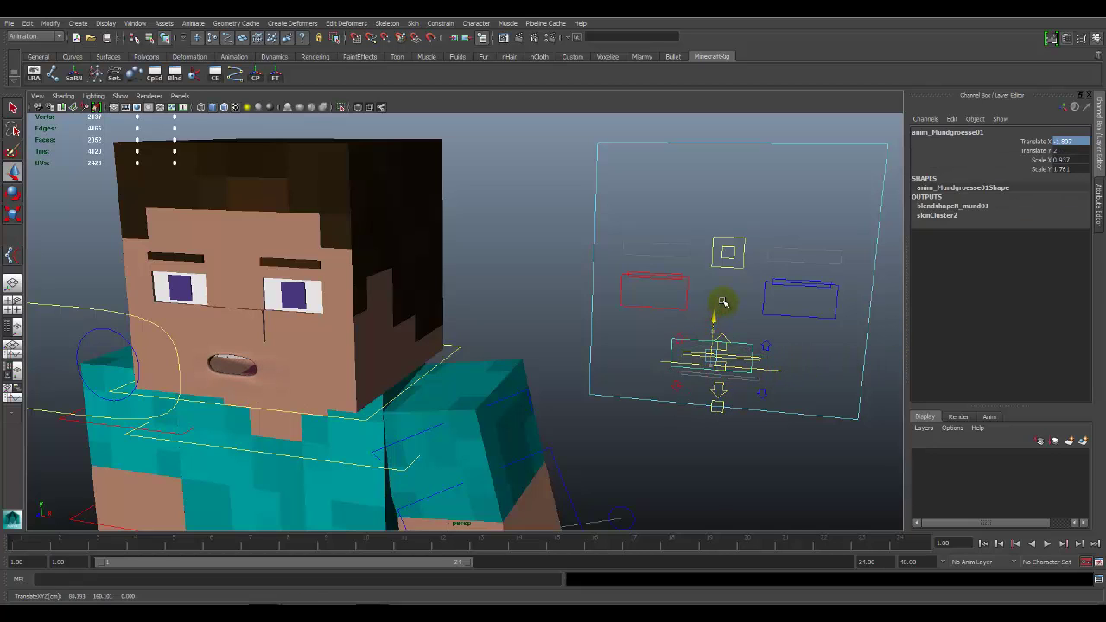
pyautogui.hotkey('ctrl', 'z')
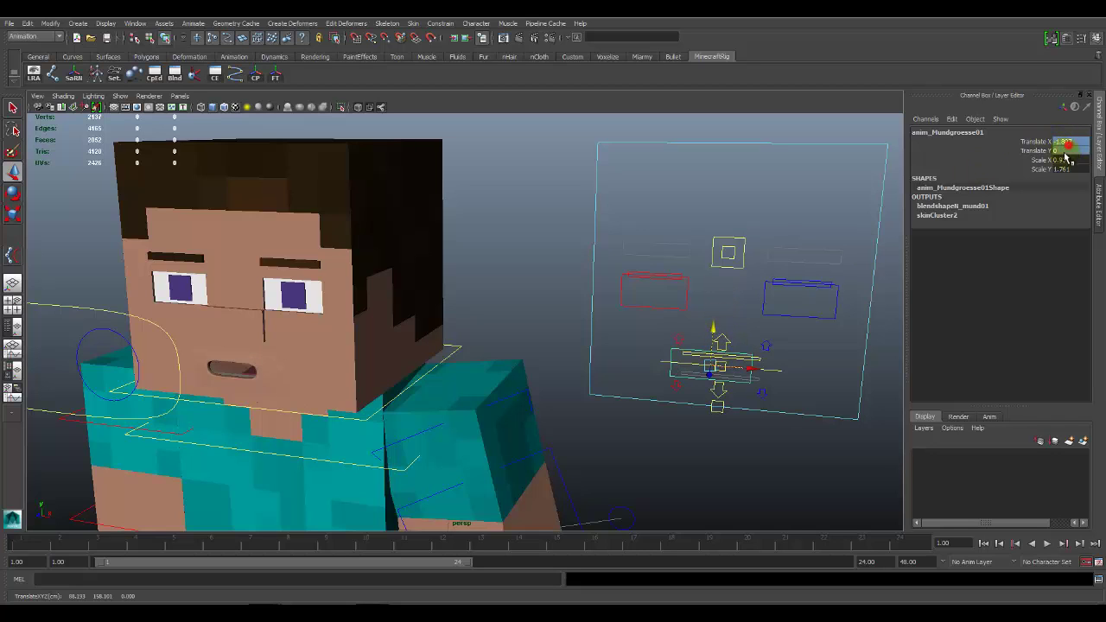
pyautogui.click(1063, 150)
pyautogui.click(1077, 142)
pyautogui.press('Return')
pyautogui.moveTo(1072, 160); pyautogui.dragTo(1072, 170)
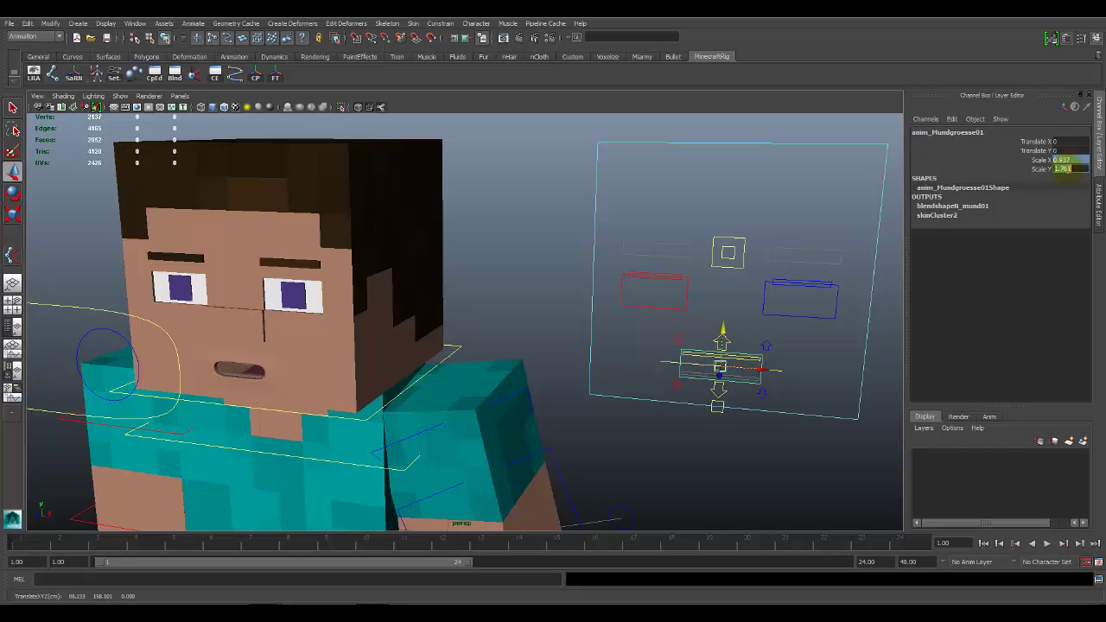
pyautogui.click(797, 354)
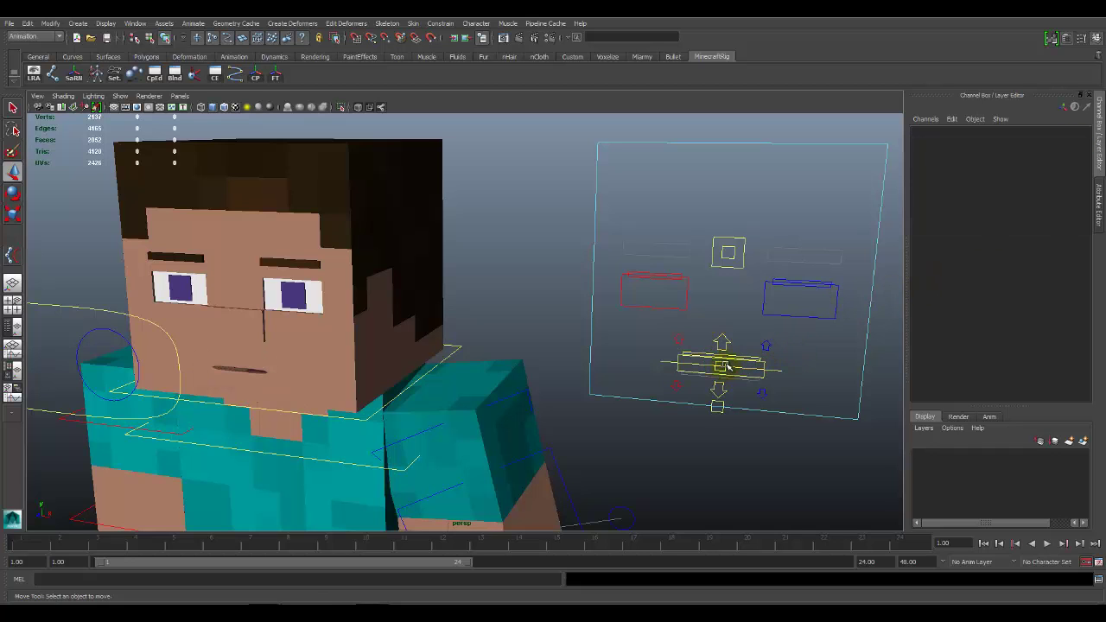
# Scale the mouth size control narrower to purse the lips, then reset its scale to 1
pyautogui.keyDown('alt'); pyautogui.moveTo(666, 377); pyautogui.dragTo(707, 389); pyautogui.keyUp('alt')
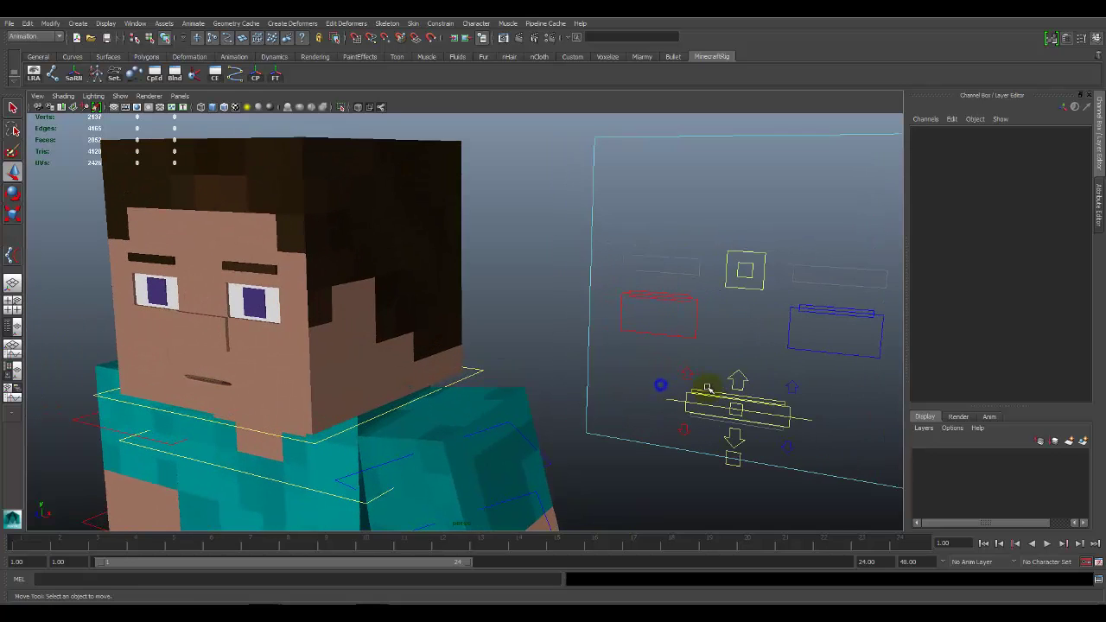
pyautogui.moveTo(728, 340)
pyautogui.keyDown('alt'); pyautogui.mouseDown()
pyautogui.moveTo(745, 406)
pyautogui.moveTo(732, 402)
pyautogui.moveTo(760, 400)
pyautogui.moveTo(544, 375)
pyautogui.moveTo(631, 375)
pyautogui.mouseUp(); pyautogui.keyUp('alt')
pyautogui.click(777, 416)
pyautogui.click(807, 409)
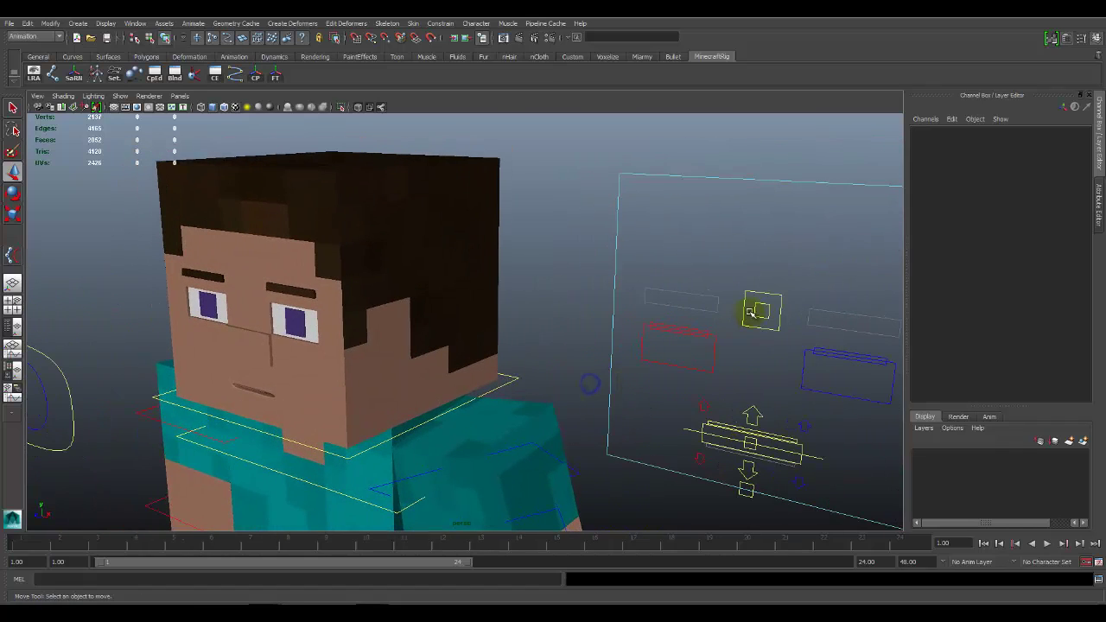
pyautogui.keyDown('alt'); pyautogui.moveTo(743, 316); pyautogui.dragTo(696, 378); pyautogui.keyUp('alt')
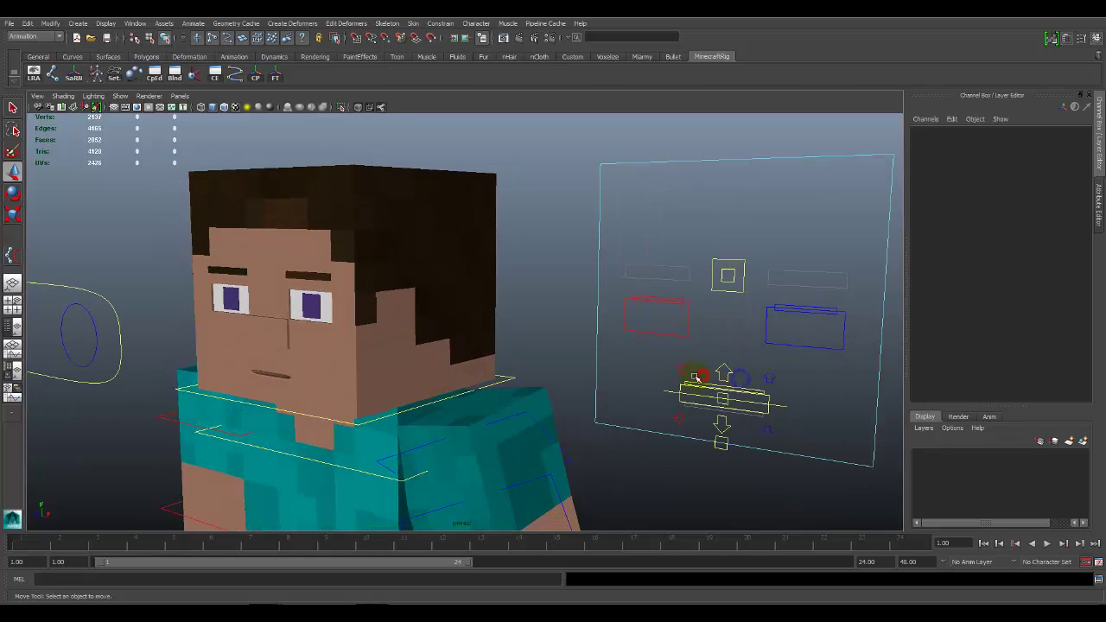
pyautogui.click(679, 389)
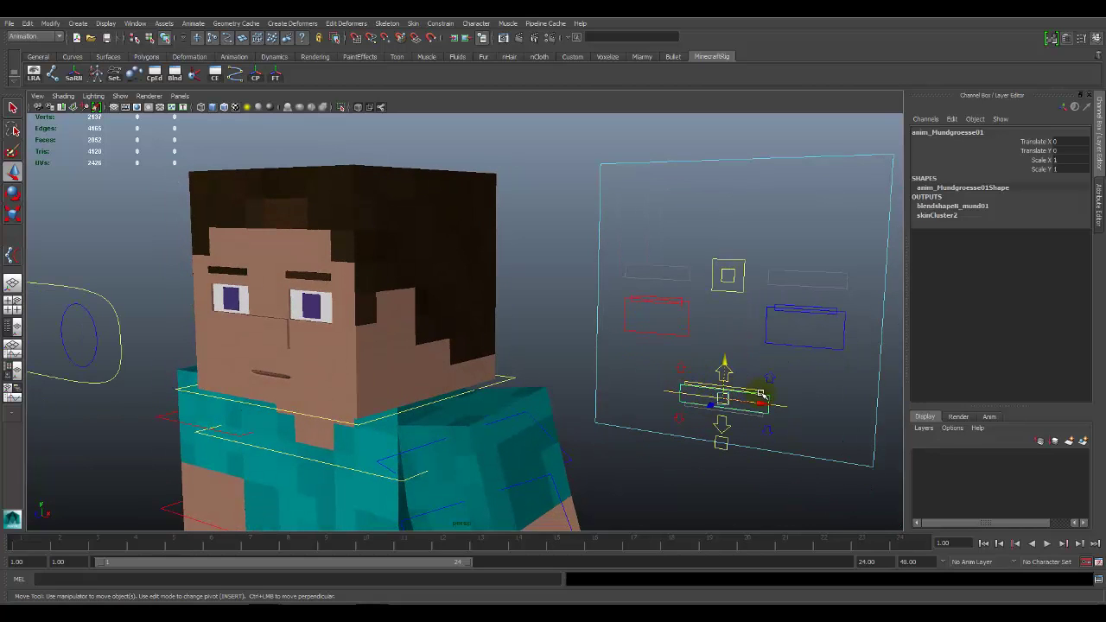
pyautogui.press('r')
pyautogui.moveTo(770, 403); pyautogui.dragTo(743, 404)
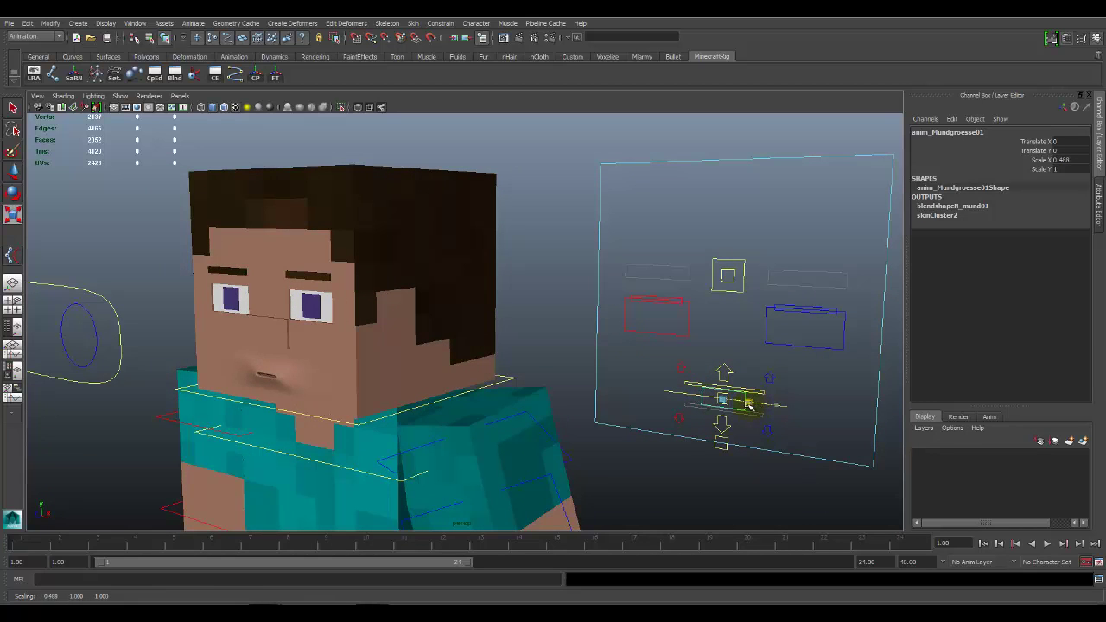
pyautogui.moveTo(729, 337)
pyautogui.mouseDown()
pyautogui.moveTo(725, 345)
pyautogui.moveTo(720, 321)
pyautogui.mouseUp()
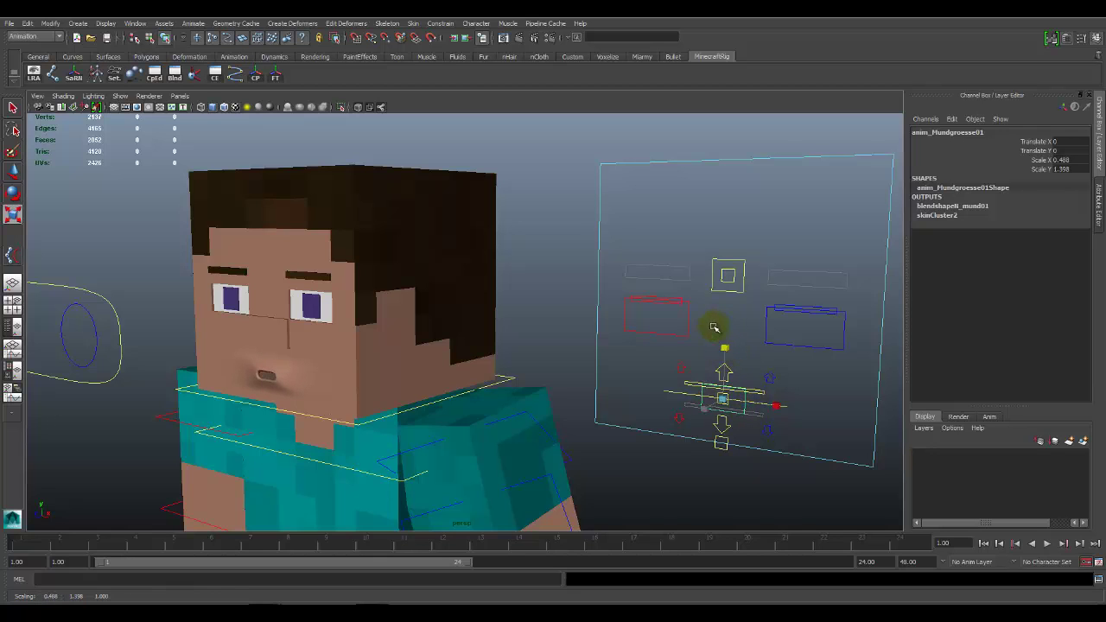
pyautogui.moveTo(1065, 161); pyautogui.dragTo(1065, 170)
pyautogui.write('1')
pyautogui.press('Return')
# Orbit the view back out to show the whole character from the side
pyautogui.press('q')
pyautogui.click(593, 338)
pyautogui.moveTo(593, 338)
pyautogui.keyDown('alt'); pyautogui.mouseDown(button='right')
pyautogui.moveTo(461, 390)
pyautogui.moveTo(539, 324)
pyautogui.mouseUp(button='right'); pyautogui.keyUp('alt')
pyautogui.moveTo(539, 324)
pyautogui.keyDown('alt'); pyautogui.mouseDown()
pyautogui.moveTo(582, 390)
pyautogui.moveTo(593, 353)
pyautogui.moveTo(531, 397)
pyautogui.moveTo(590, 385)
pyautogui.moveTo(585, 371)
pyautogui.moveTo(519, 388)
pyautogui.moveTo(603, 387)
pyautogui.moveTo(553, 437)
pyautogui.moveTo(440, 444)
pyautogui.mouseUp(); pyautogui.keyUp('alt')
pyautogui.keyDown('alt'); pyautogui.moveTo(440, 444); pyautogui.dragTo(489, 422, button='right'); pyautogui.keyUp('alt')
pyautogui.moveTo(489, 421)
pyautogui.keyDown('alt'); pyautogui.mouseDown()
pyautogui.moveTo(534, 403)
pyautogui.moveTo(469, 434)
pyautogui.moveTo(430, 388)
pyautogui.moveTo(684, 402)
pyautogui.moveTo(578, 410)
pyautogui.mouseUp(); pyautogui.keyUp('alt')
pyautogui.moveTo(578, 410)
pyautogui.keyDown('alt'); pyautogui.mouseDown(button='right')
pyautogui.moveTo(691, 390)
pyautogui.moveTo(394, 380)
pyautogui.mouseUp(button='right'); pyautogui.keyUp('alt')
pyautogui.keyDown('alt'); pyautogui.moveTo(394, 380); pyautogui.dragTo(476, 387); pyautogui.keyUp('alt')
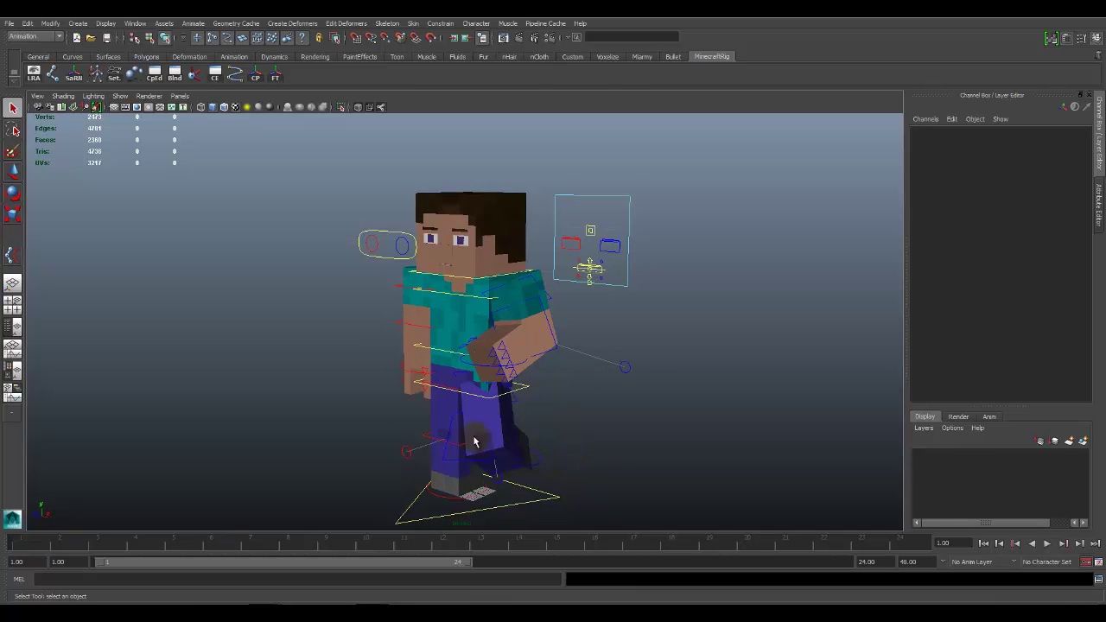
pyautogui.moveTo(474, 441)
pyautogui.keyDown('alt'); pyautogui.mouseDown(button='right')
pyautogui.moveTo(625, 439)
pyautogui.moveTo(642, 450)
pyautogui.mouseUp(button='right'); pyautogui.keyUp('alt')
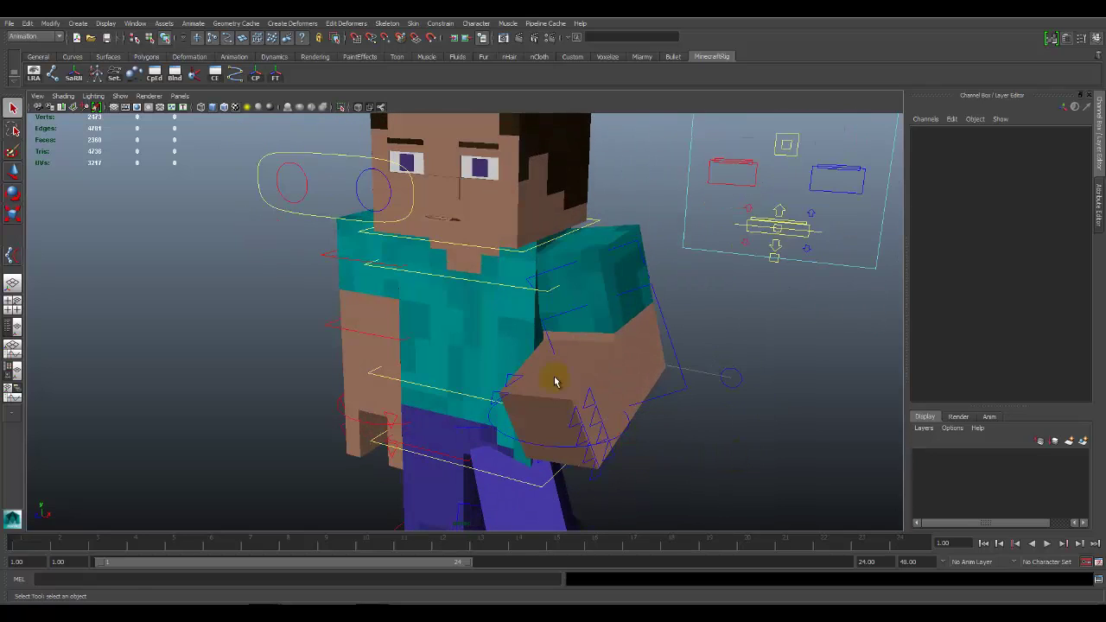
pyautogui.keyDown('alt'); pyautogui.moveTo(555, 381); pyautogui.dragTo(497, 402, button='right'); pyautogui.keyUp('alt')
pyautogui.moveTo(497, 401)
pyautogui.keyDown('alt'); pyautogui.mouseDown()
pyautogui.moveTo(674, 405)
pyautogui.moveTo(558, 407)
pyautogui.moveTo(555, 428)
pyautogui.moveTo(595, 418)
pyautogui.moveTo(527, 405)
pyautogui.moveTo(586, 366)
pyautogui.moveTo(591, 375)
pyautogui.mouseUp(); pyautogui.keyUp('alt')
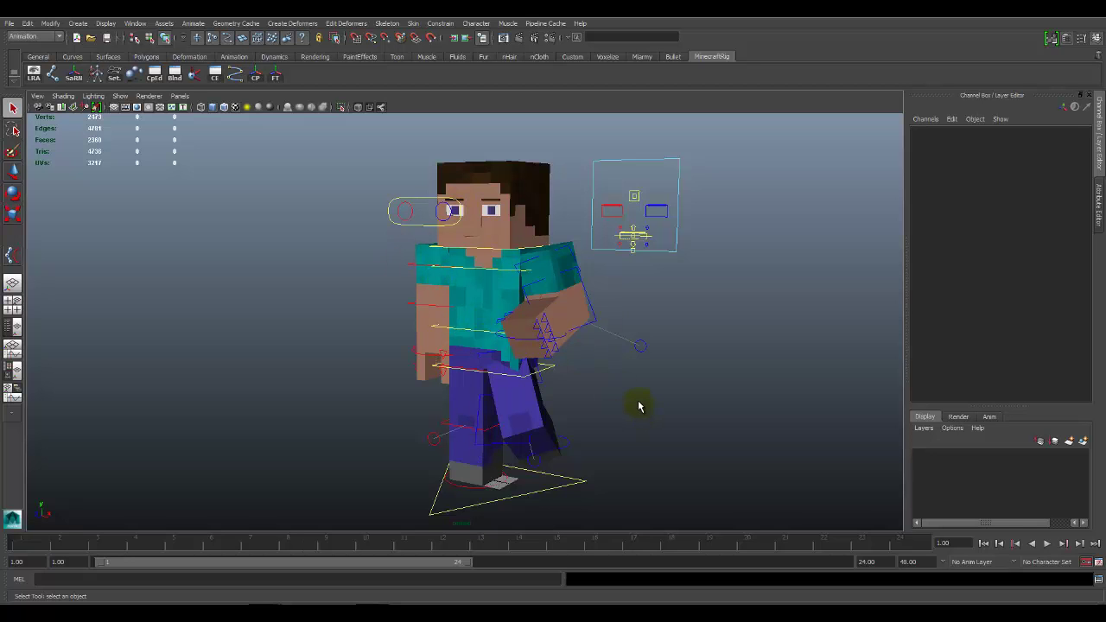
pyautogui.moveTo(623, 374)
pyautogui.keyDown('alt'); pyautogui.mouseDown()
pyautogui.moveTo(531, 415)
pyautogui.moveTo(482, 395)
pyautogui.mouseUp(); pyautogui.keyUp('alt')
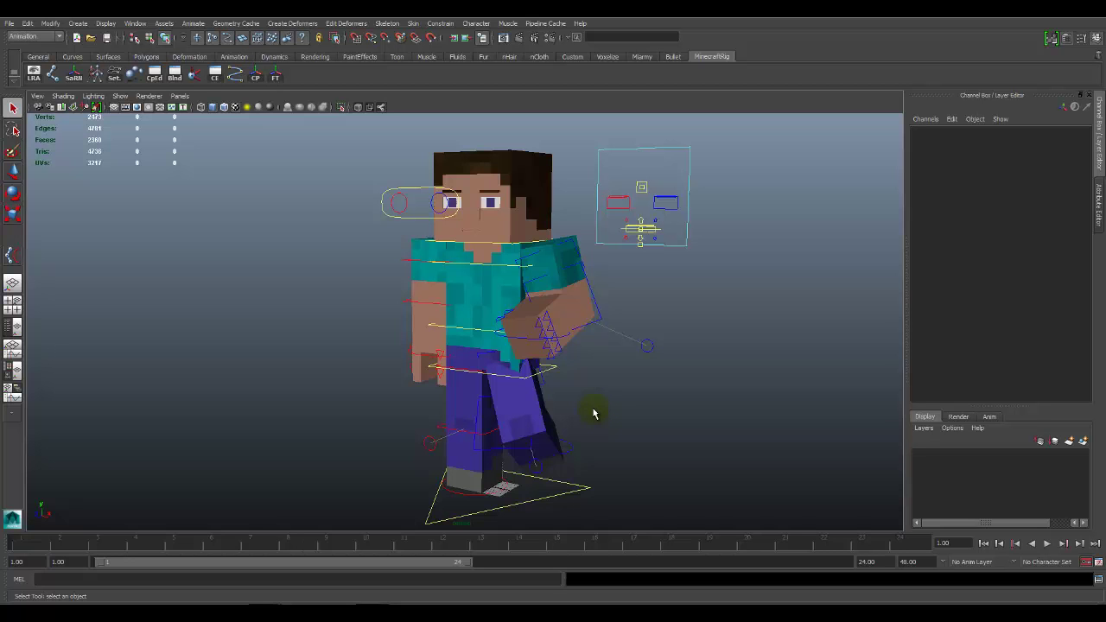
pyautogui.keyDown('alt'); pyautogui.moveTo(593, 415); pyautogui.dragTo(446, 485); pyautogui.keyUp('alt')
pyautogui.click(446, 486)
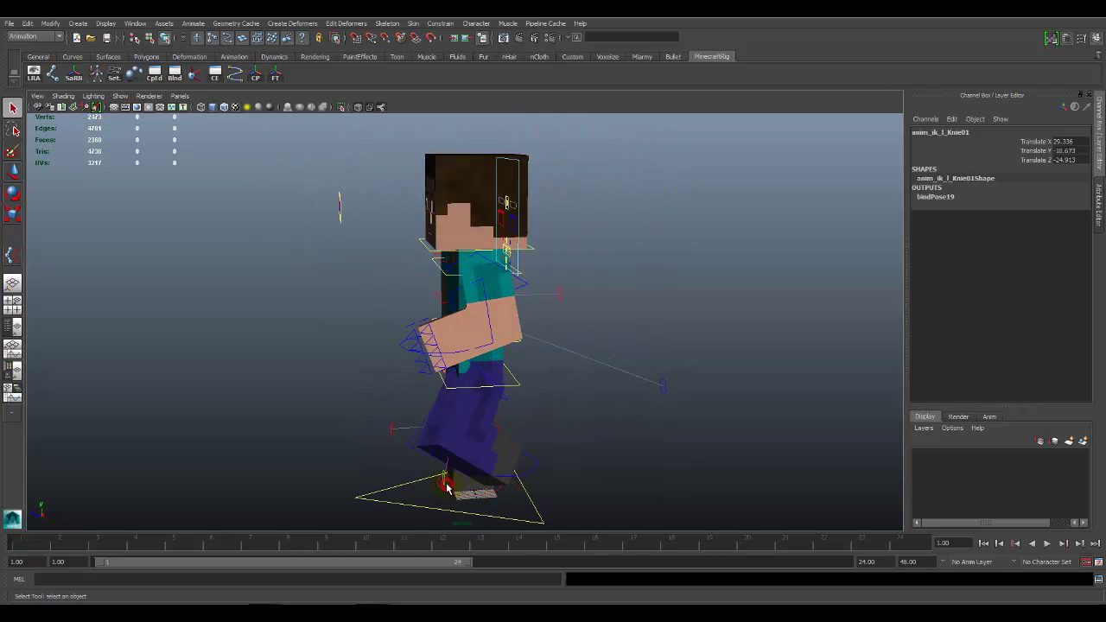
pyautogui.press('e')
pyautogui.click(354, 467)
pyautogui.moveTo(354, 467)
pyautogui.keyDown('alt'); pyautogui.mouseDown()
pyautogui.moveTo(530, 465)
pyautogui.moveTo(575, 425)
pyautogui.moveTo(561, 457)
pyautogui.moveTo(515, 460)
pyautogui.mouseUp(); pyautogui.keyUp('alt')
pyautogui.press('w')
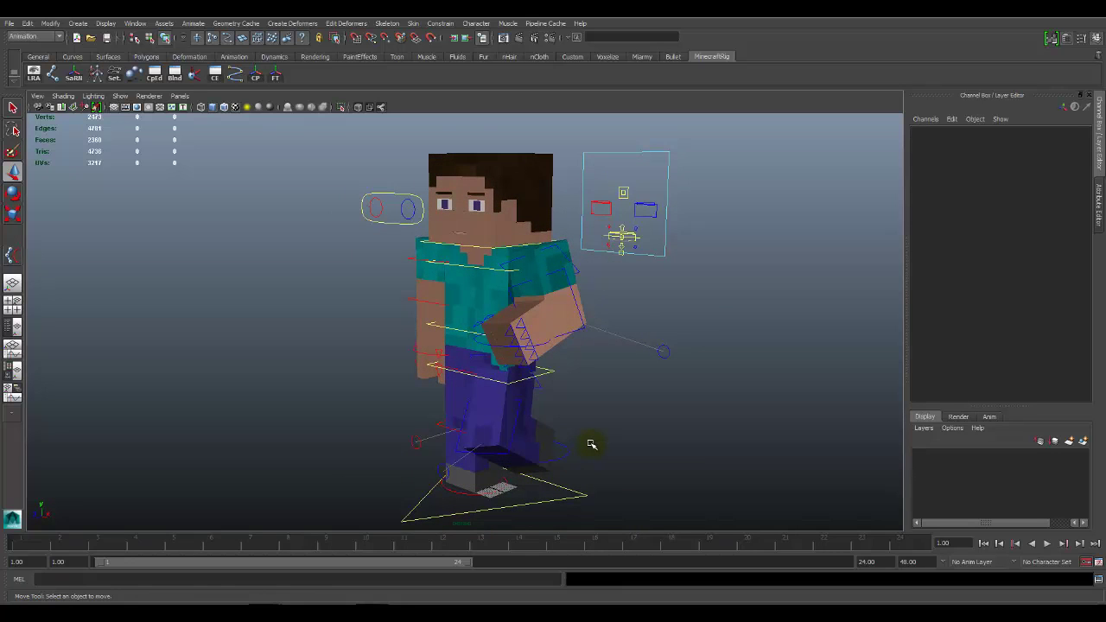